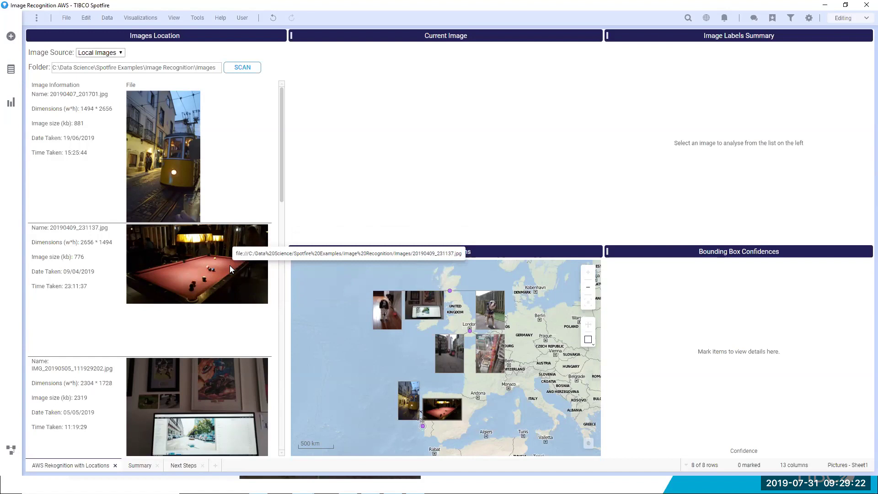
Analyse the pool table image 20190409_231137.jpg and mark its Person label to inspect the bounding boxes, clearing the mark when done
left_click(205, 266)
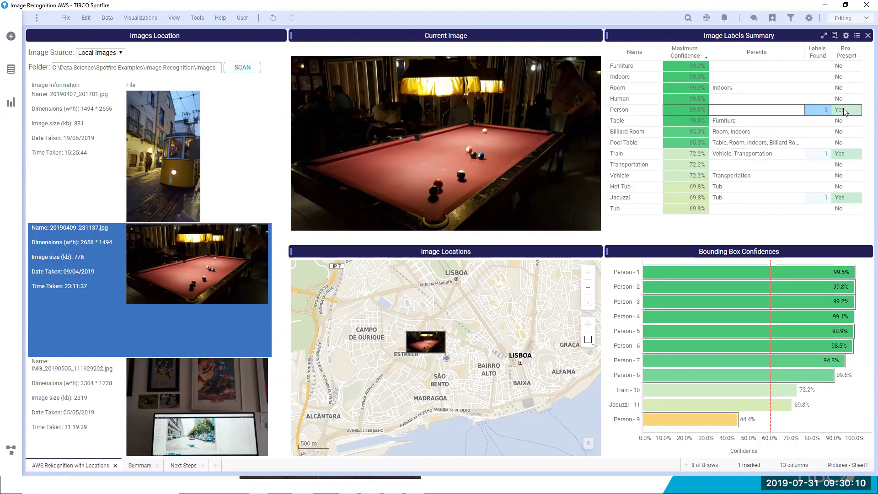
left_click(819, 111)
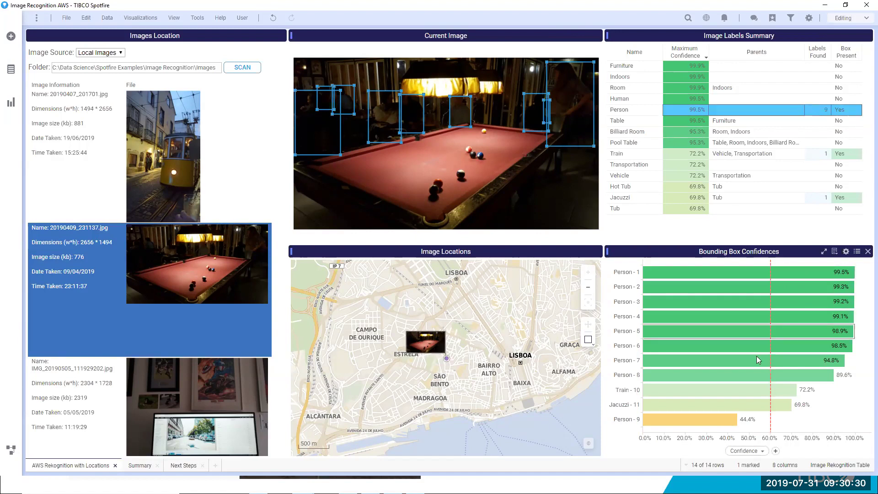
left_click(849, 223)
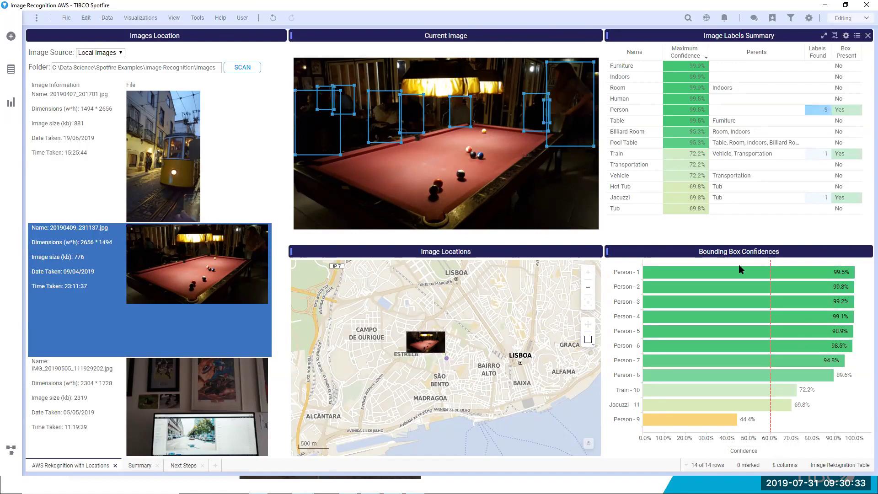
Inspect the individual bounding boxes of Person - 2 and Person - 9 from the confidence chart, and clear the marking
left_click(706, 285)
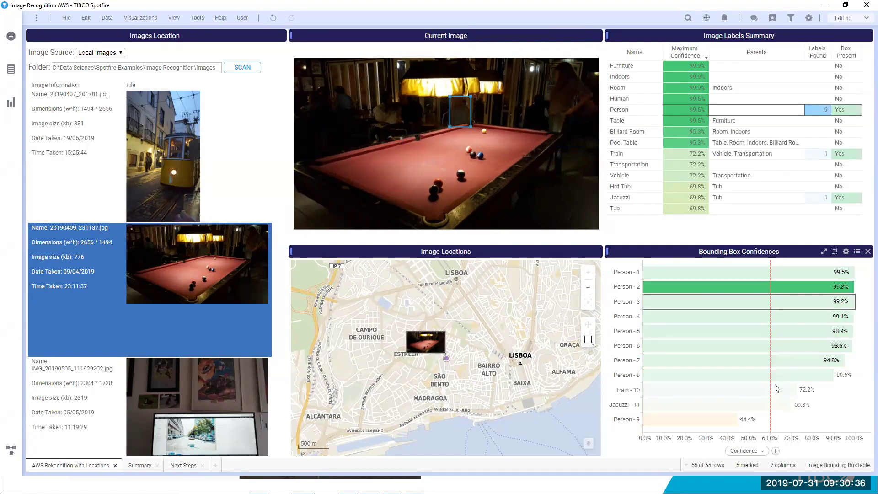
left_click(702, 420)
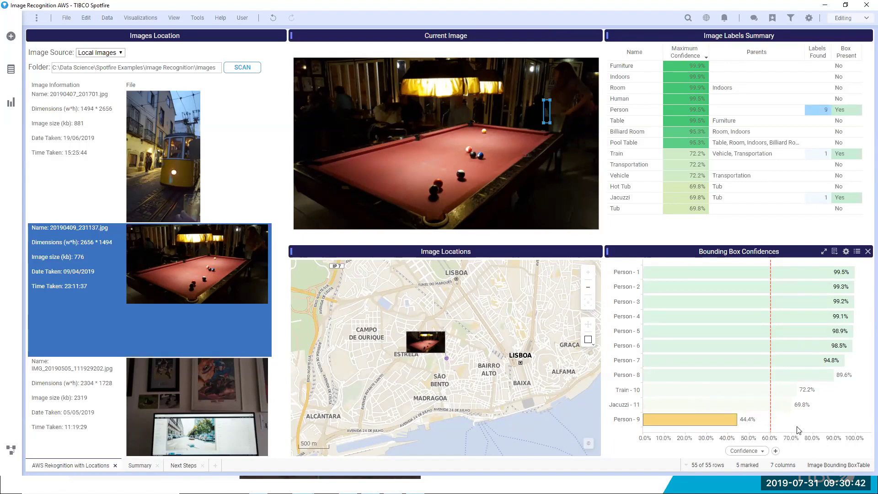
left_click(810, 426)
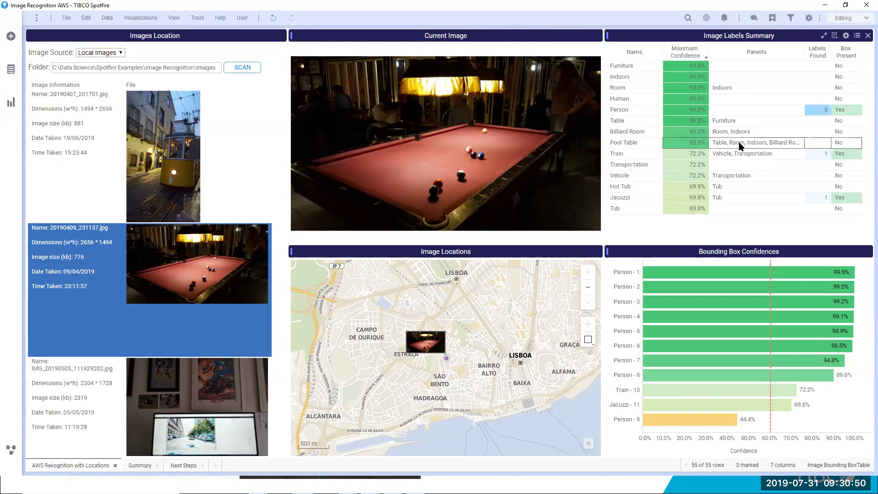
Inspect the bounding boxes of the Train and Jacuzzi labels on the pool table image, and clear the marking
left_click(768, 154)
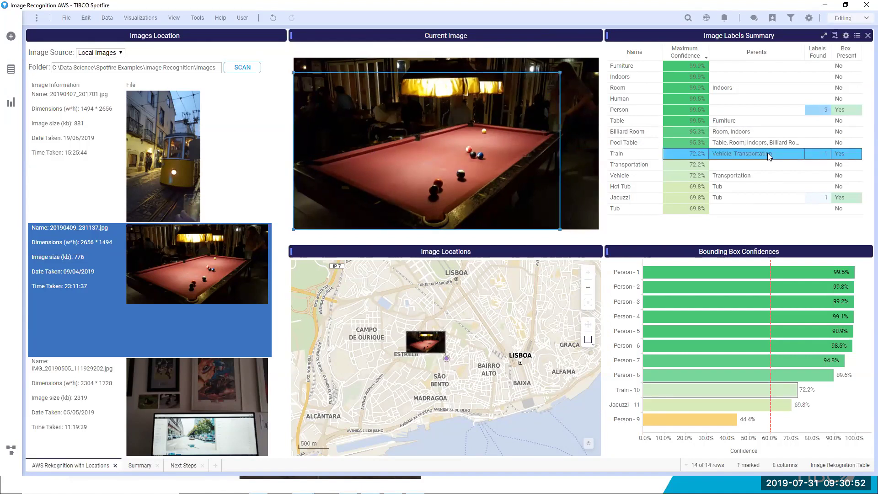
left_click(767, 196)
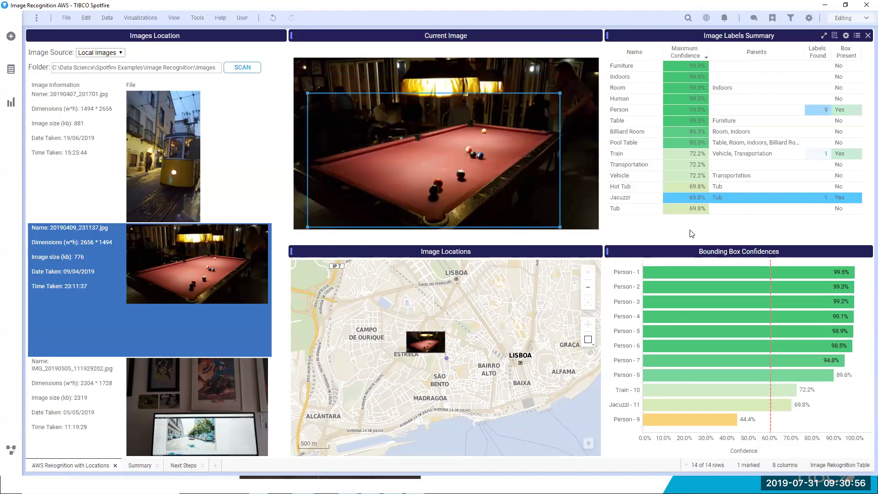
left_click(658, 226)
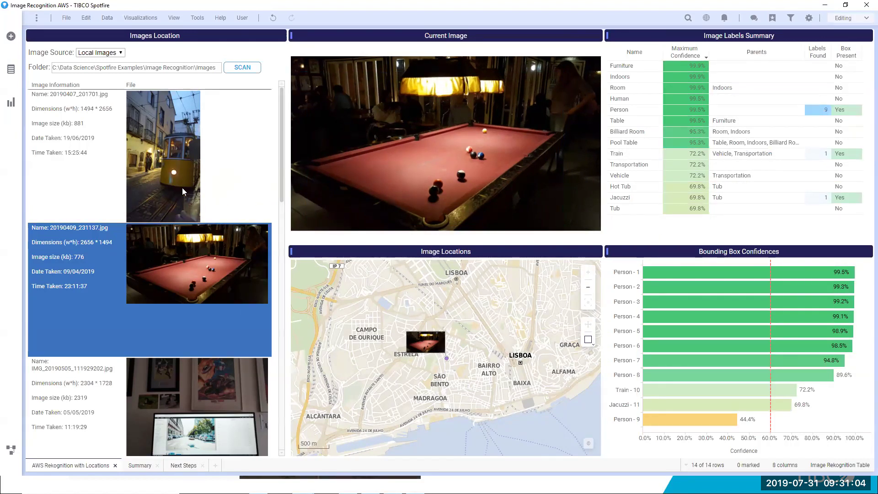
Analyse the tram image 20190407_201701.jpg and inspect the bounding boxes of its Person and Train labels
left_click(212, 165)
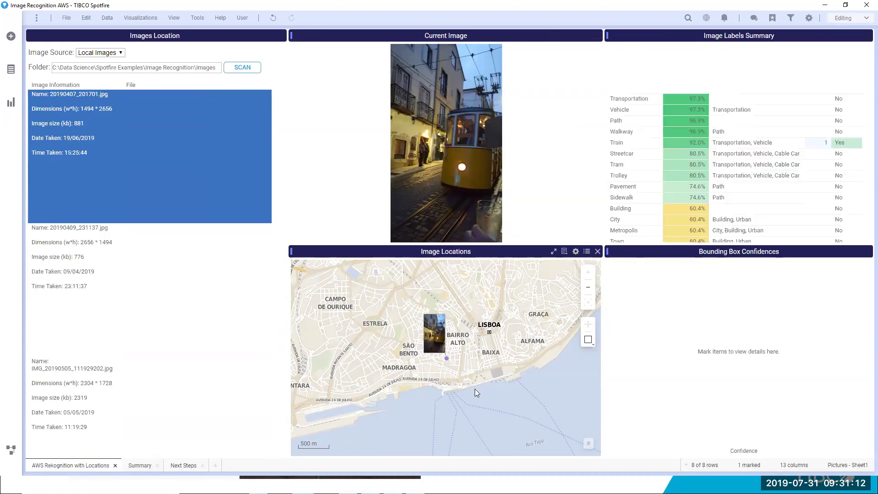
left_click(827, 78)
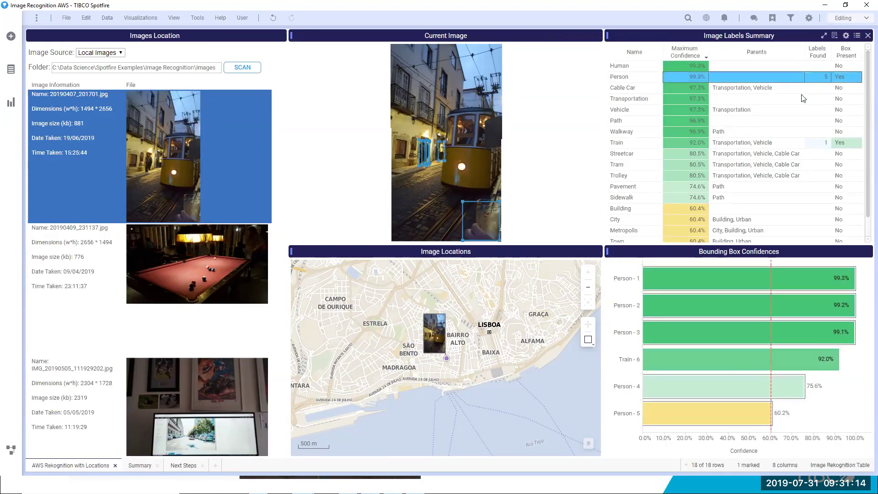
left_click(835, 145)
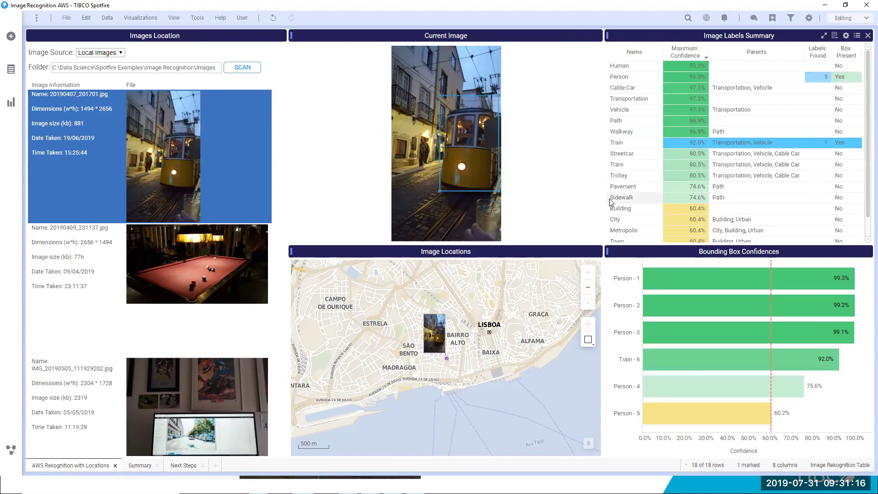
left_click(574, 182)
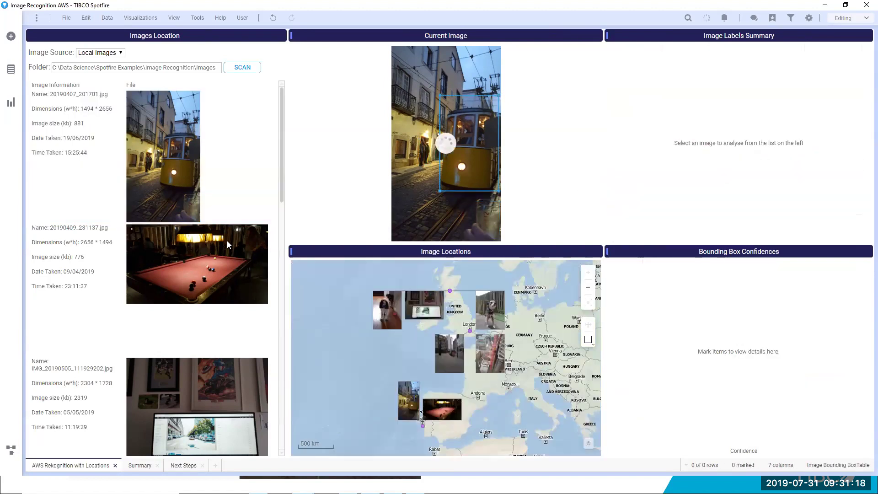
Select the image IMG_20190505_111929202.jpg for analysis in the image list
scroll(227, 241, "down", 5)
scroll(208, 158, "up", 5)
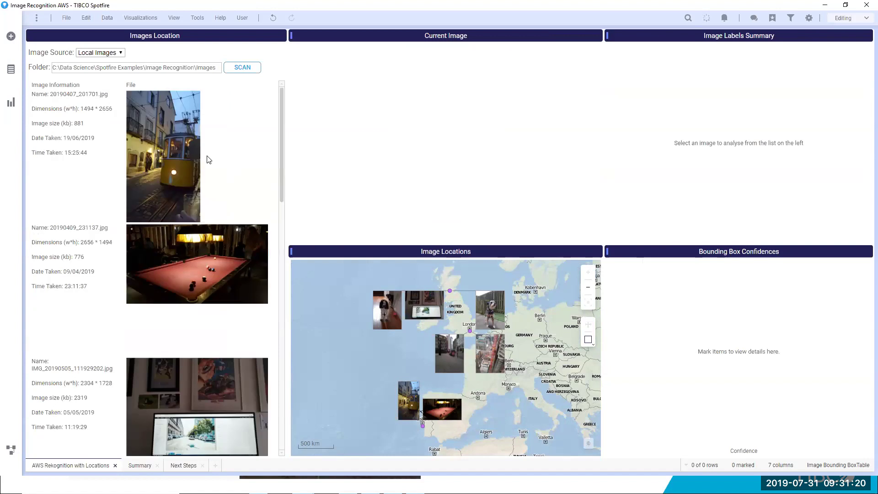
left_click(211, 377)
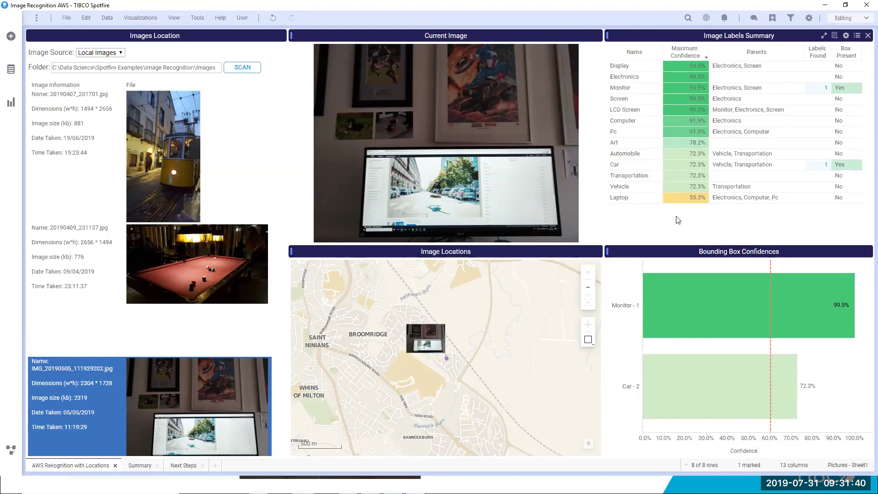
Switch to the Image Recognition AWS Automatic analysis window
key("alt+Tab")
key("alt+Tab")
key("alt+Tab")
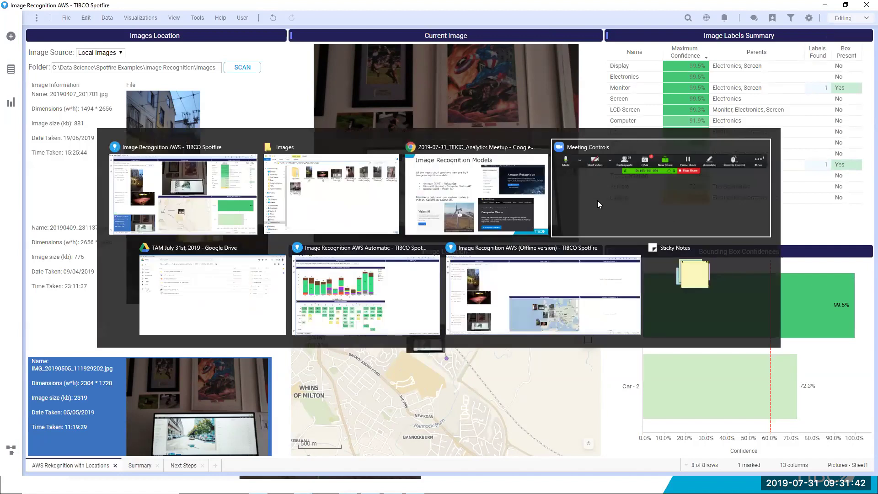
key("alt+Tab")
key("alt+Tab")
key("alt+Tab")
key("alt+Tab")
key("alt+Tab")
key("alt+Tab")
key("alt+Tab")
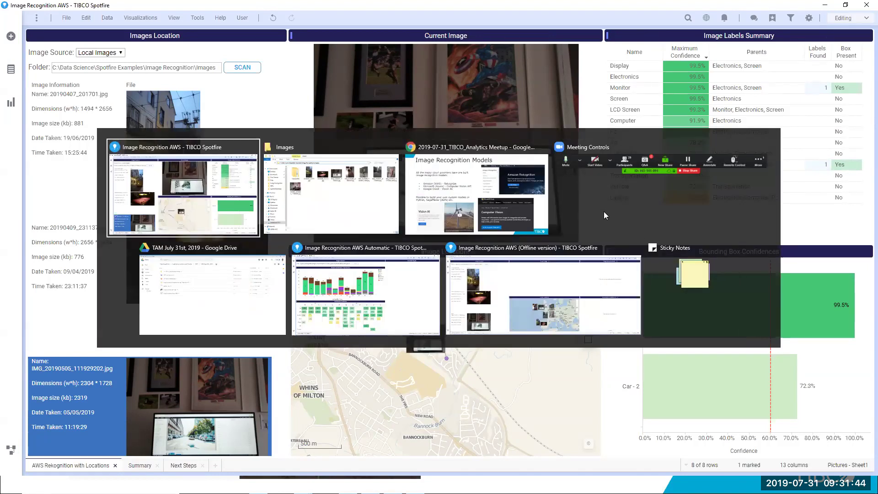
key("alt+Tab")
key("alt+Tab")
key("alt+Tab")
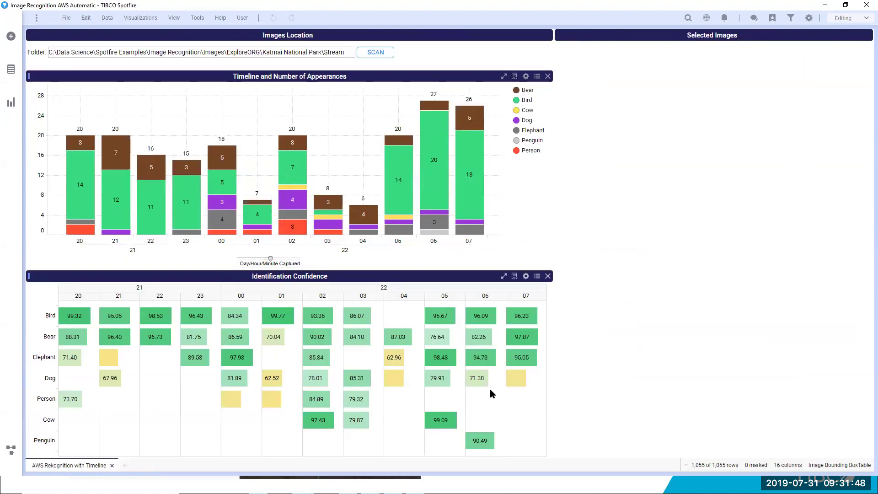
key("alt+Tab")
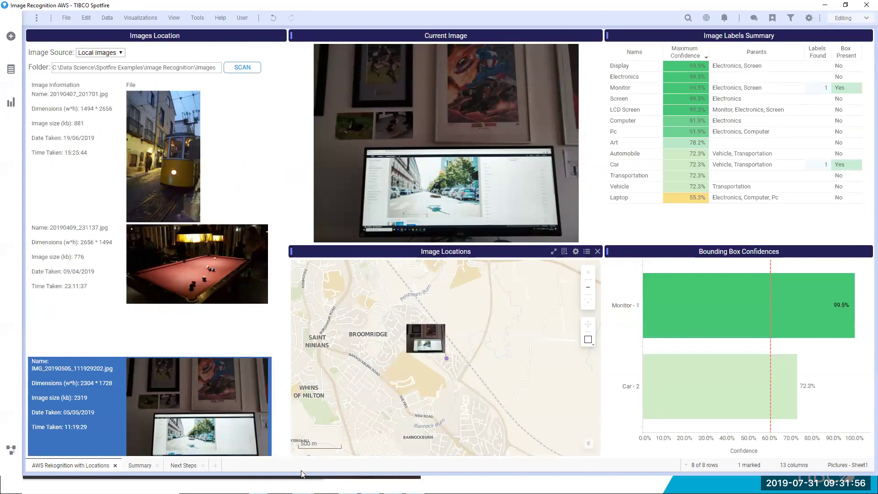
key("alt+Tab")
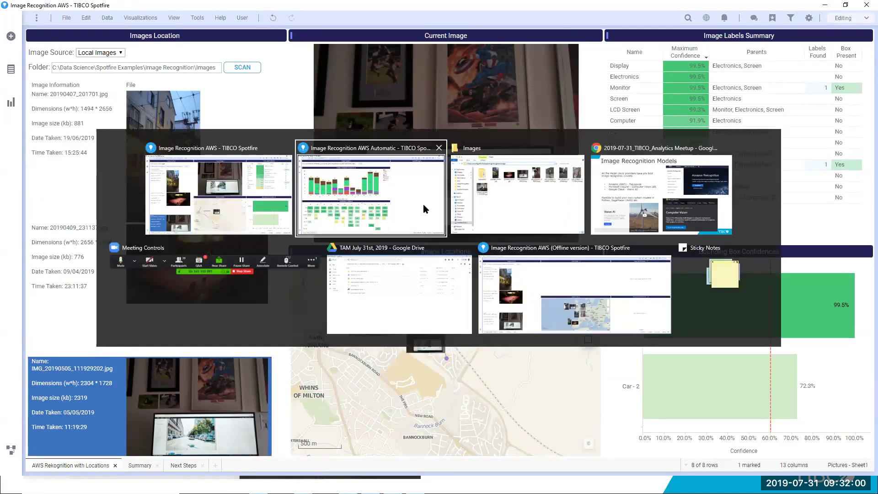
left_click(400, 205)
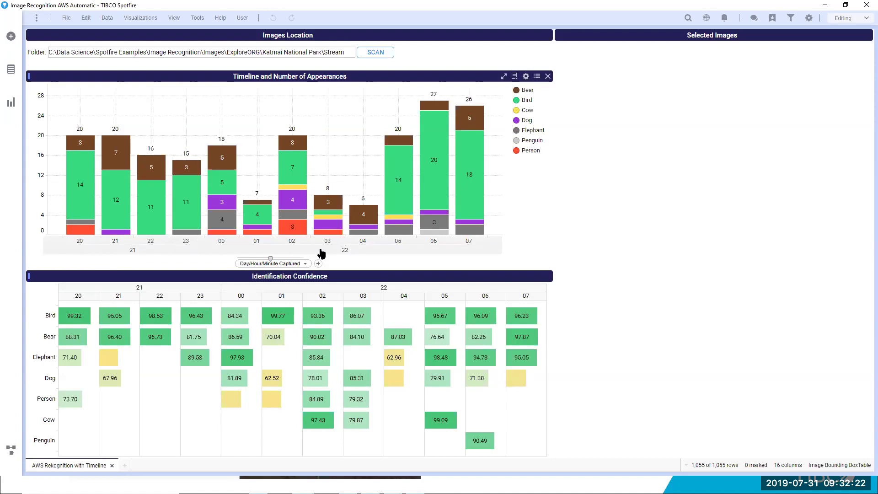
Mark the Bear segment for day 22, hour 07 in the timeline chart and look through its images
mouse_move(474, 136)
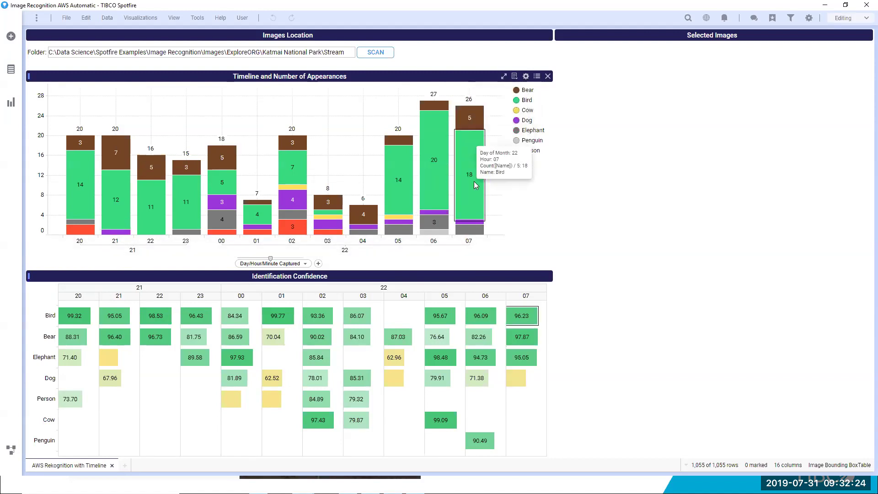
mouse_move(475, 170)
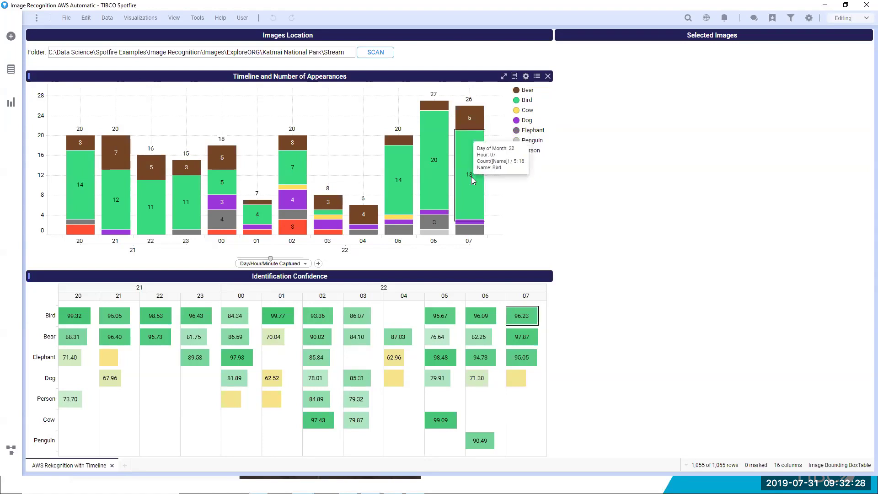
mouse_move(470, 119)
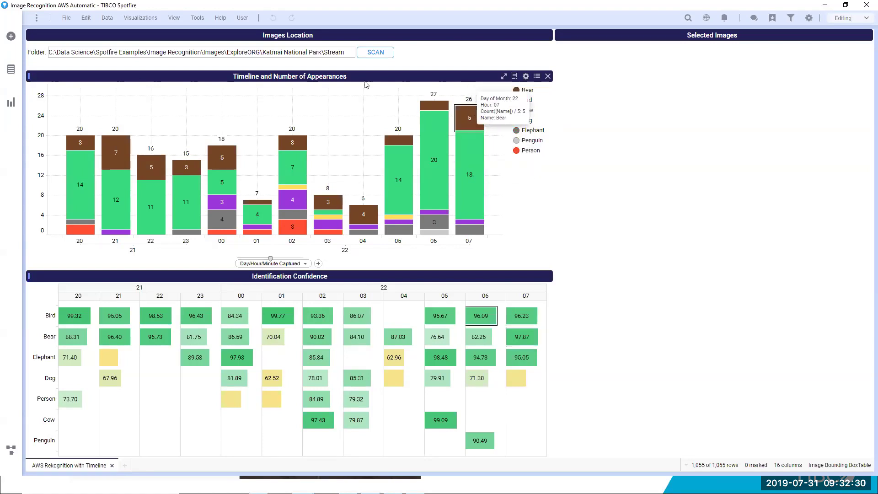
left_click(476, 117)
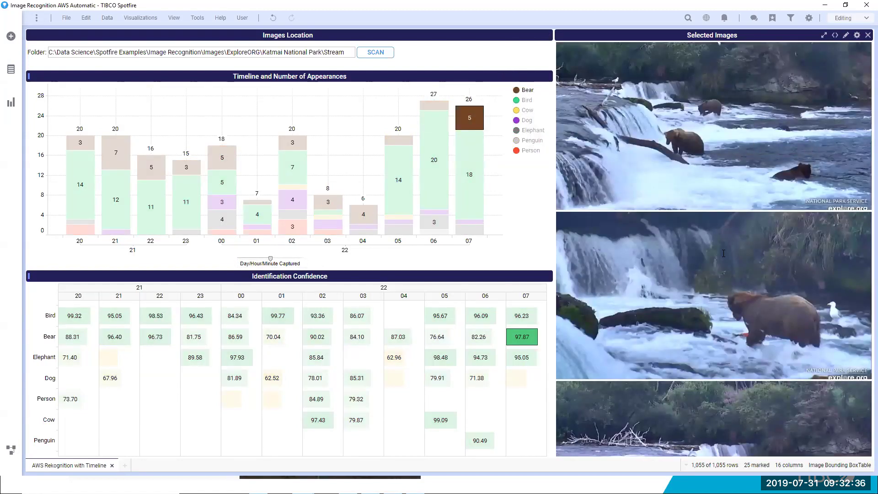
scroll(724, 253, "down", 2)
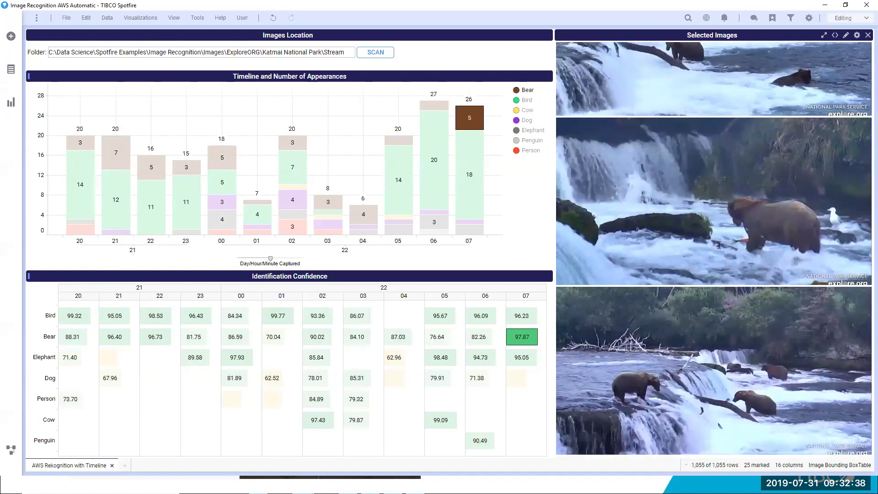
scroll(720, 246, "up", 2)
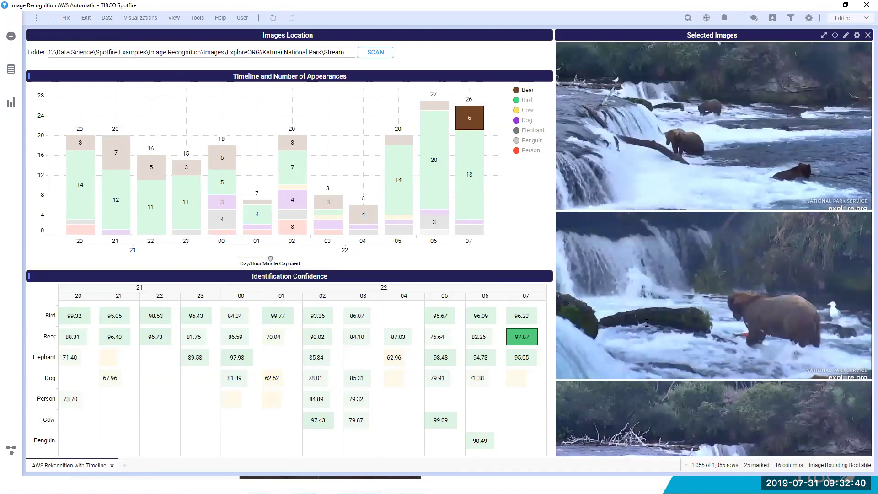
Mark the Bird segment for day 22, hour 07 in the timeline, look through its images, and clear the marking
left_click(473, 171, "ctrl")
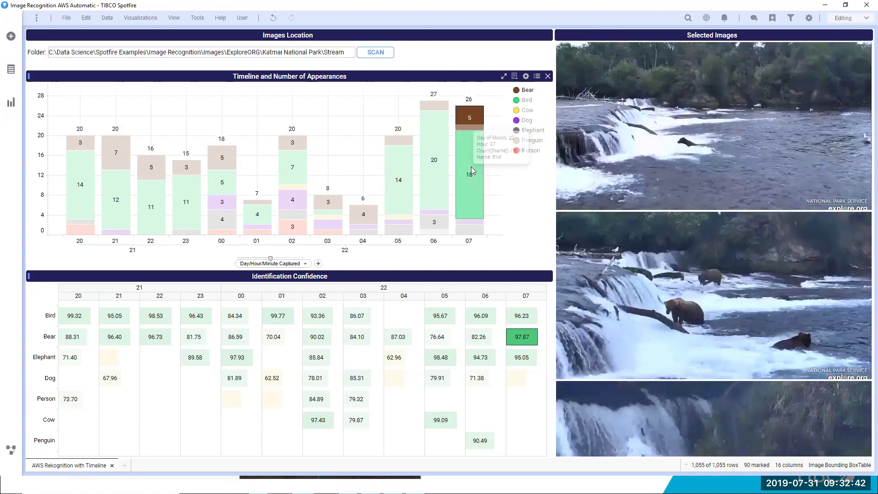
scroll(750, 224, "down", 4)
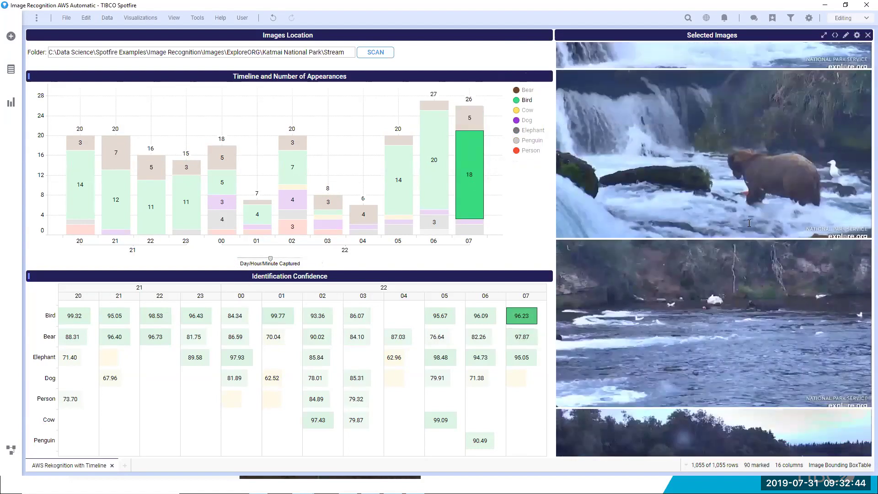
scroll(732, 274, "down", 3)
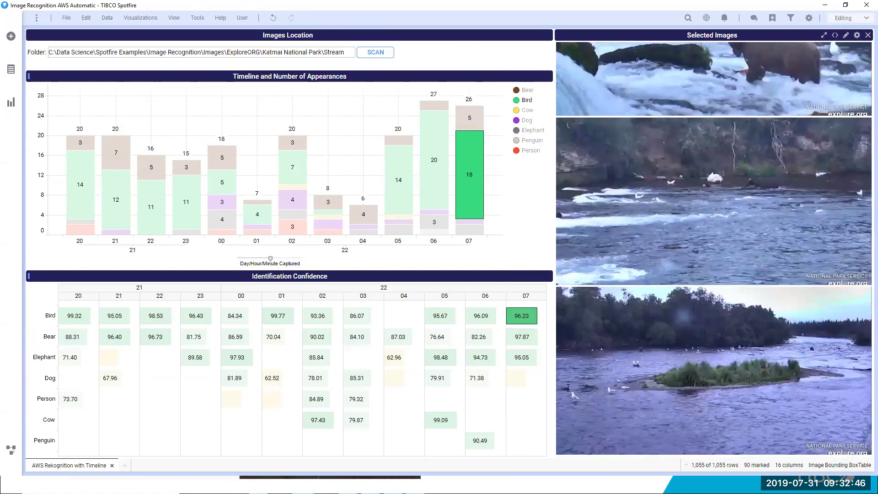
scroll(717, 257, "up", 10)
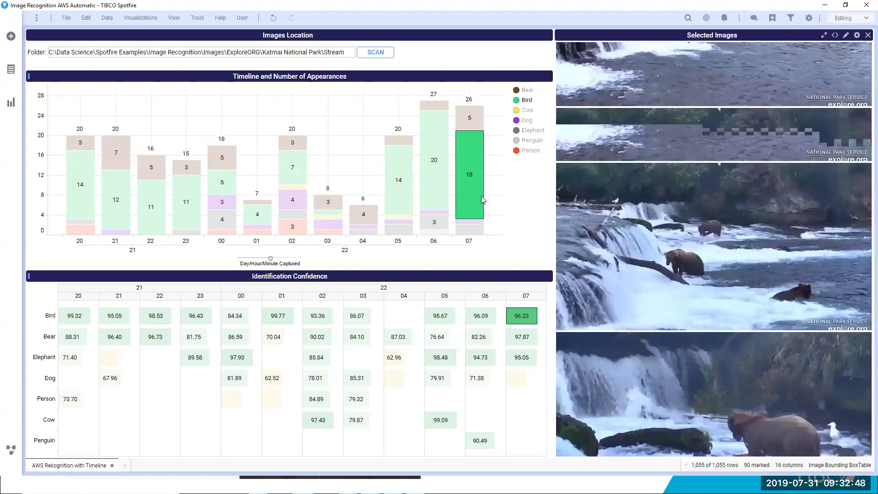
left_click(492, 194)
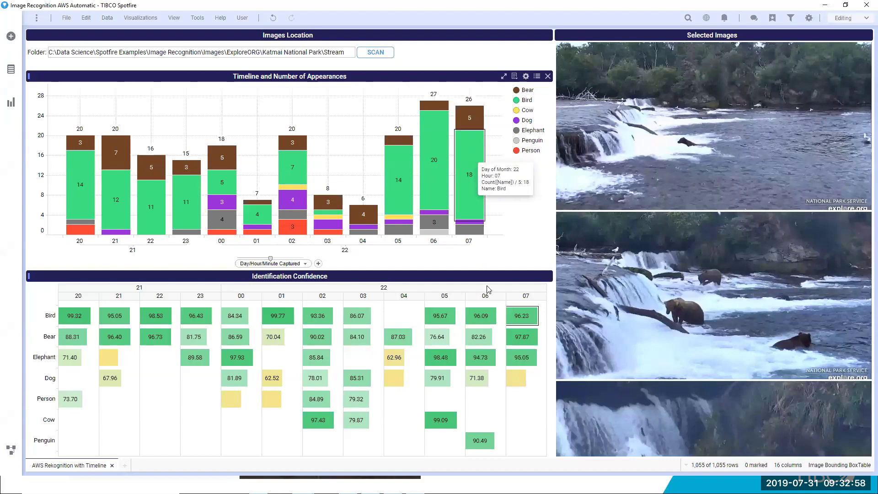
View the images behind the day 22 confidence cells for Bear at hour 06, Elephant at hour 05 and Bear at hour 04
left_click(484, 339)
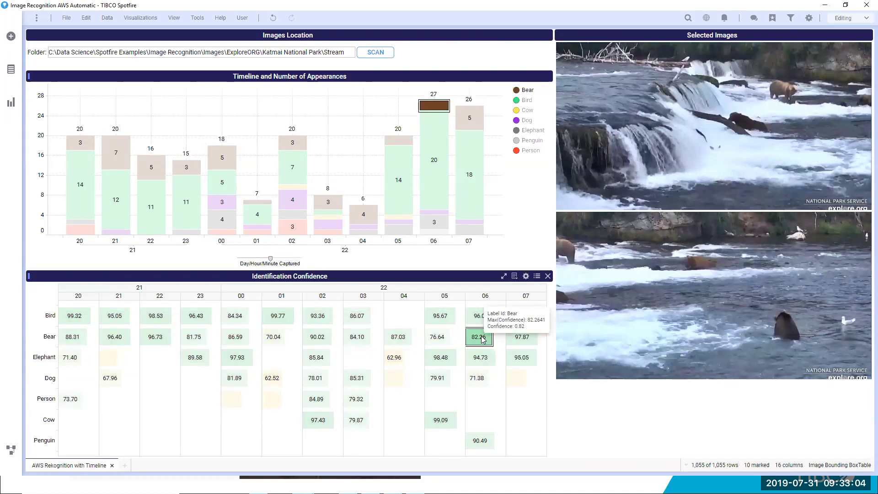
left_click(440, 357)
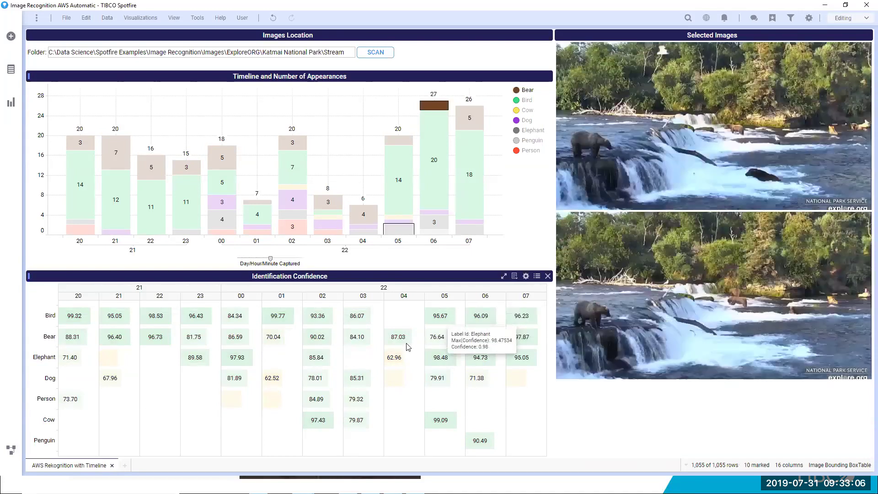
left_click(399, 338)
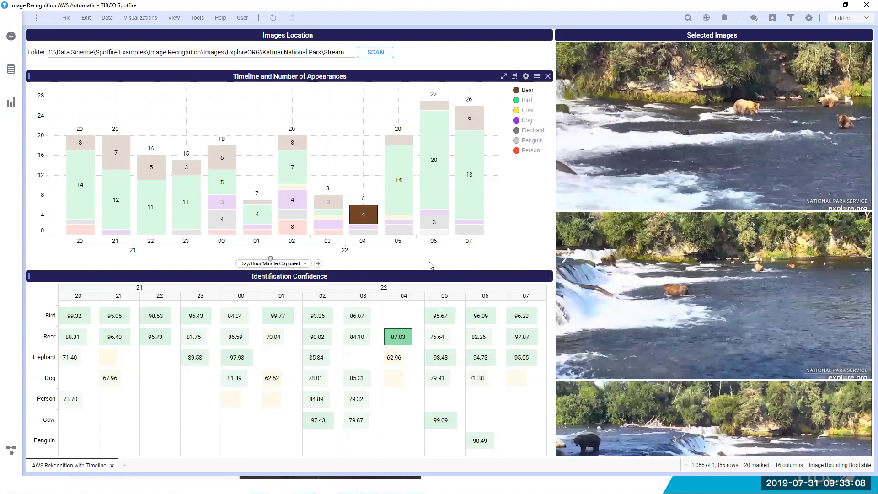
Clear the marking, view the images for the Penguin and Person categories in the timeline chart, and clear the marking again
left_click(452, 191)
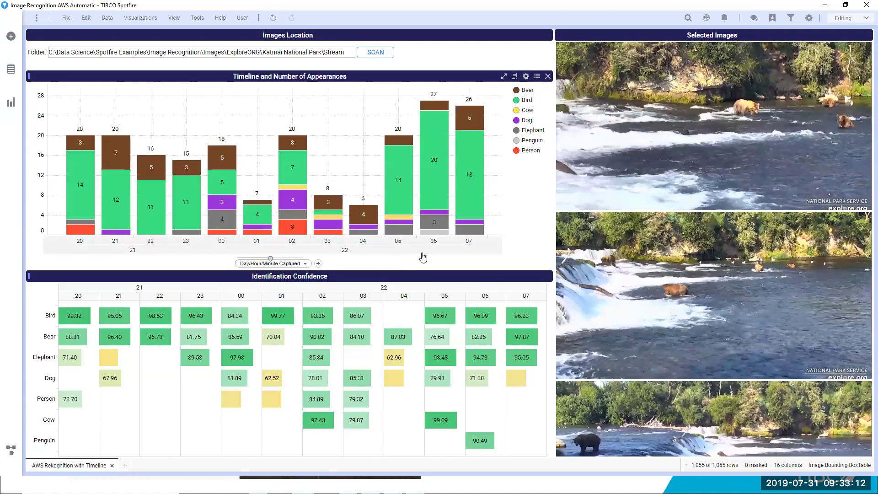
left_click(534, 130)
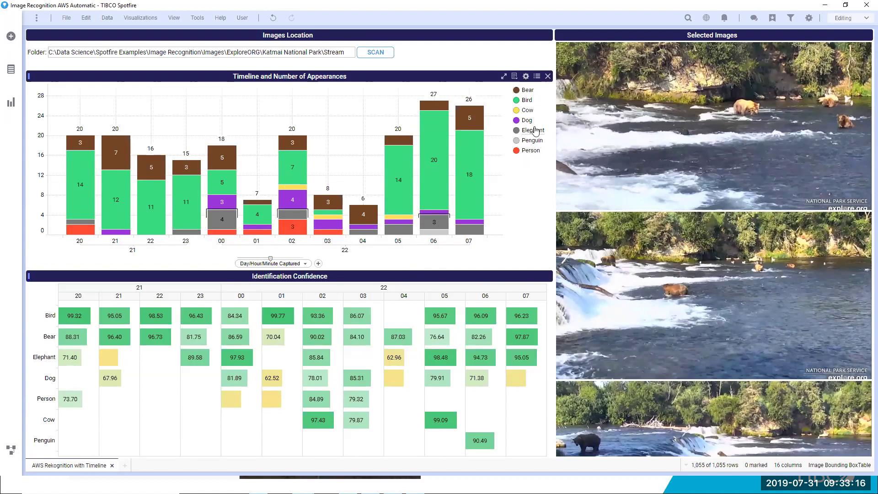
left_click(535, 142)
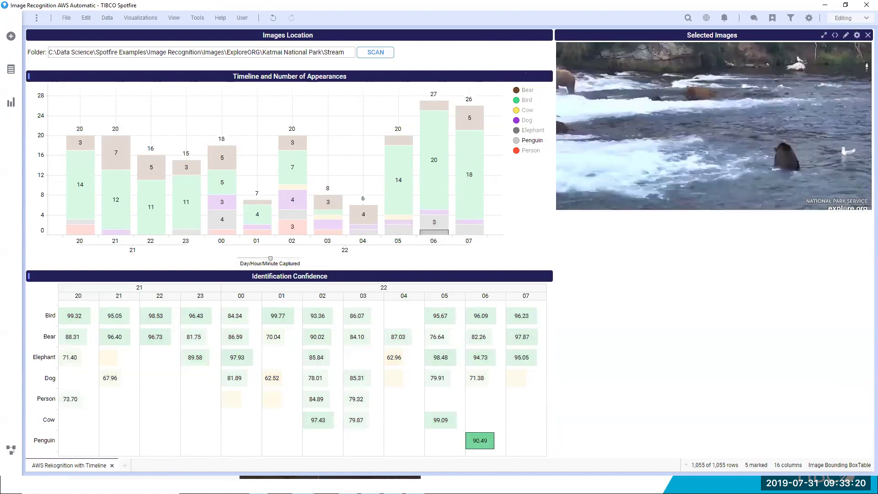
left_click(529, 151)
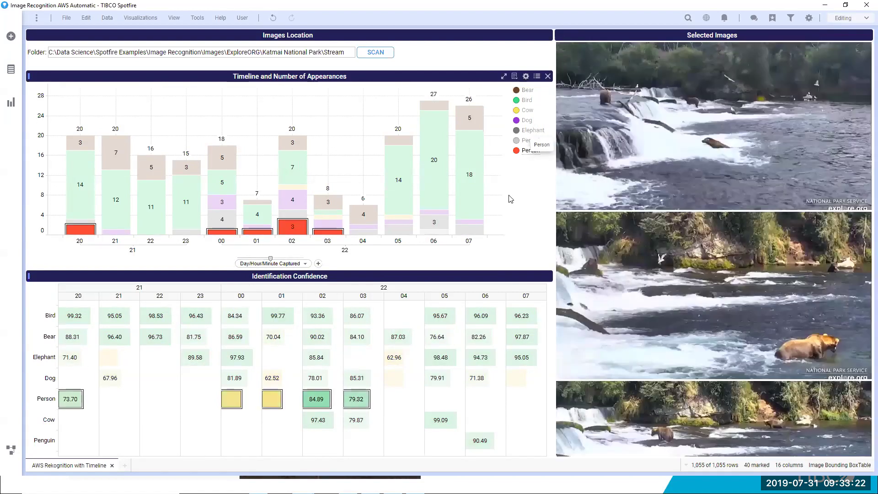
left_click(531, 140)
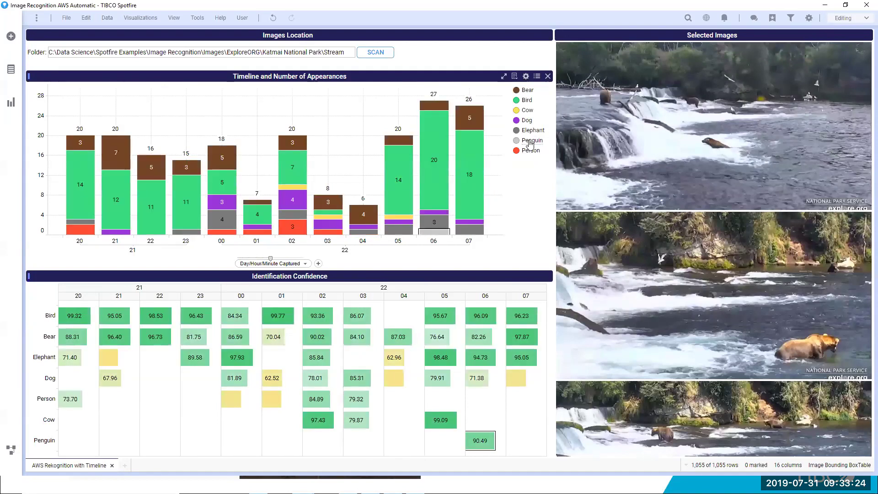
left_click(498, 172)
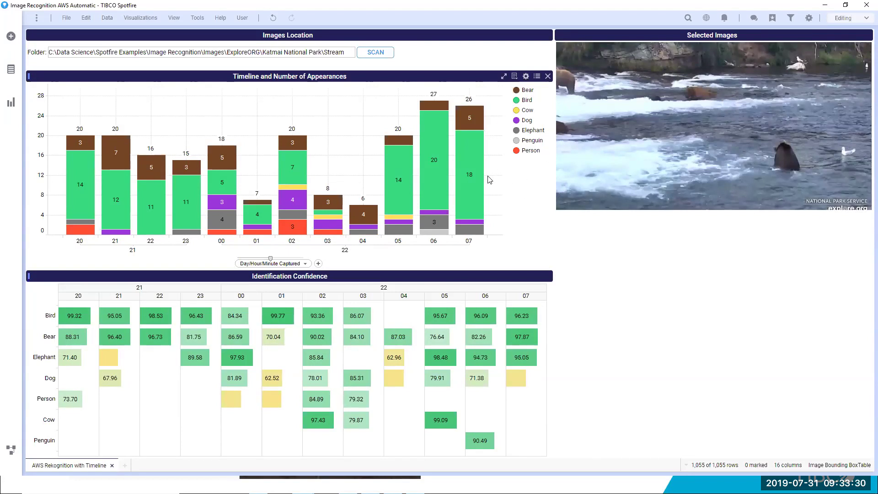
Switch to the Image Recognition AWS analysis window and open the Images Location text area's HTML for editing
key("alt+Tab")
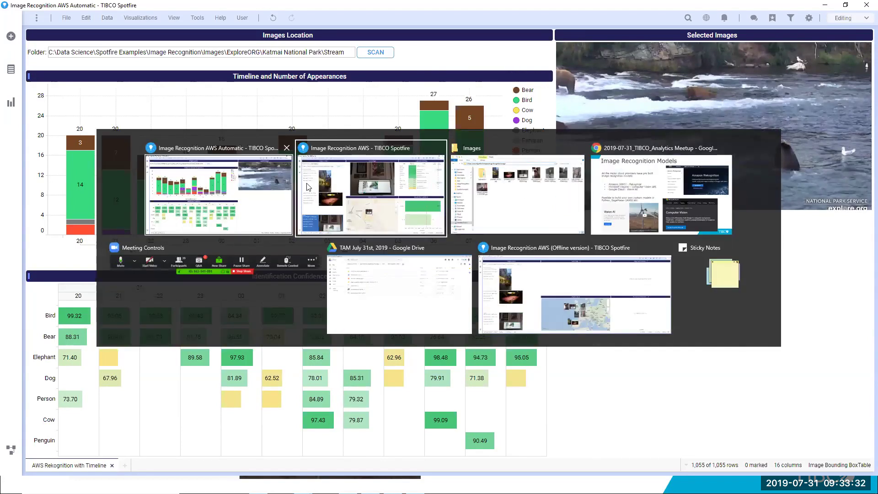
left_click(394, 205)
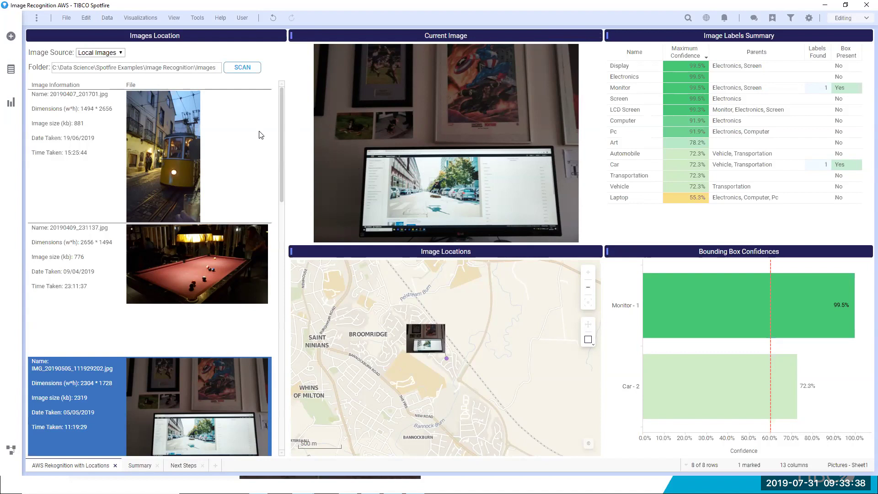
right_click(269, 68)
left_click(262, 50)
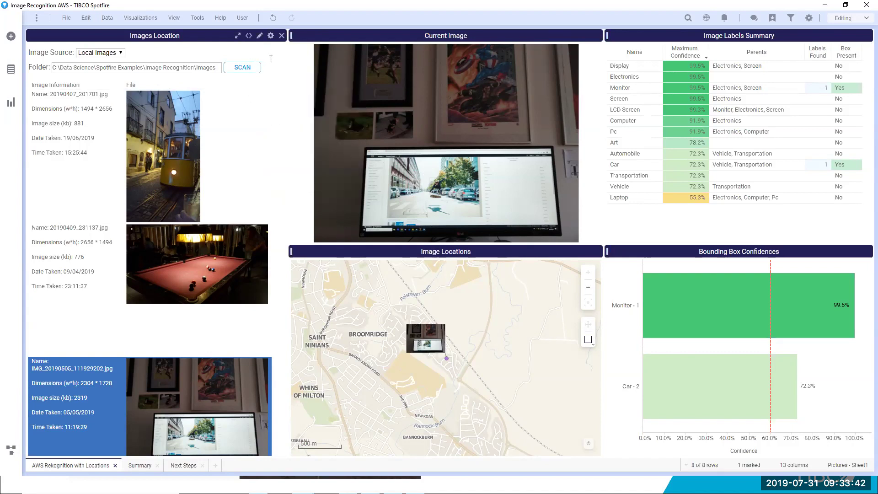
right_click(269, 58)
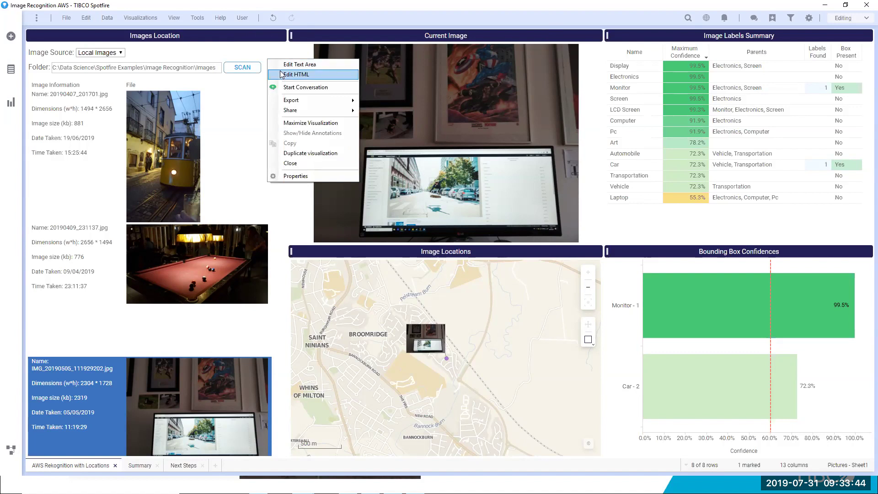
left_click(281, 197)
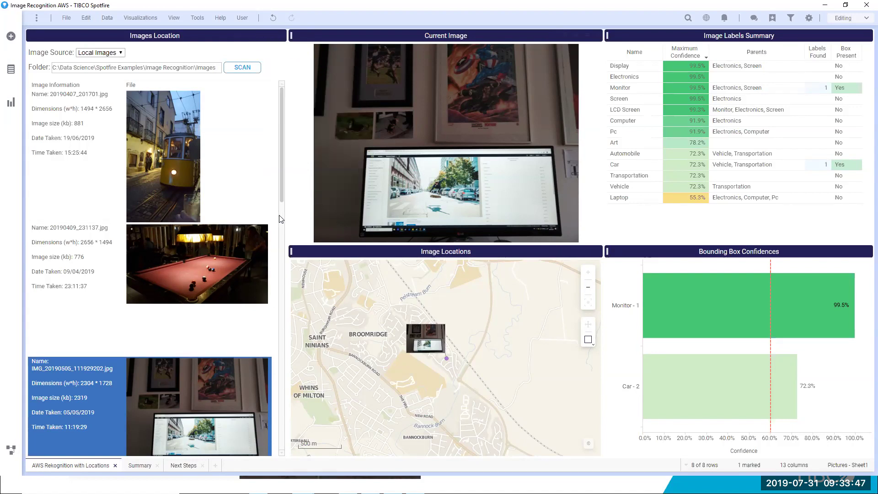
right_click(270, 66)
left_click(288, 82)
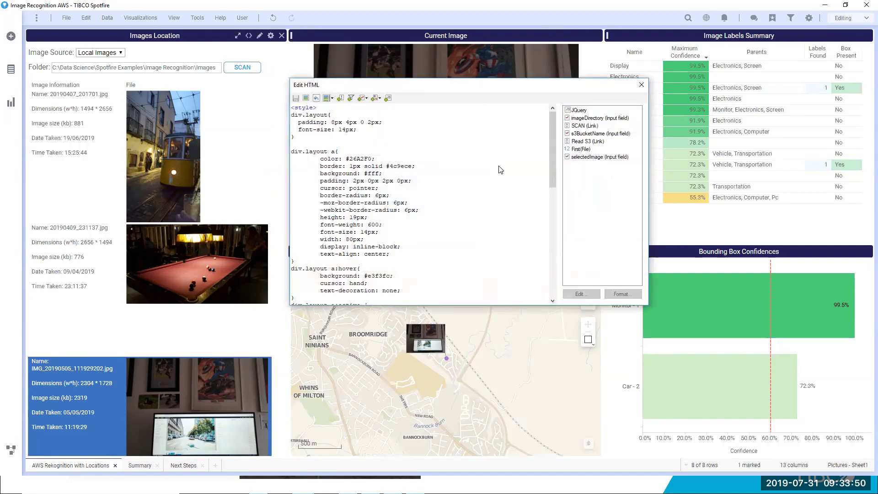
Open the Read Images script behind the SCAN link and enlarge its editor window
double_click(579, 127)
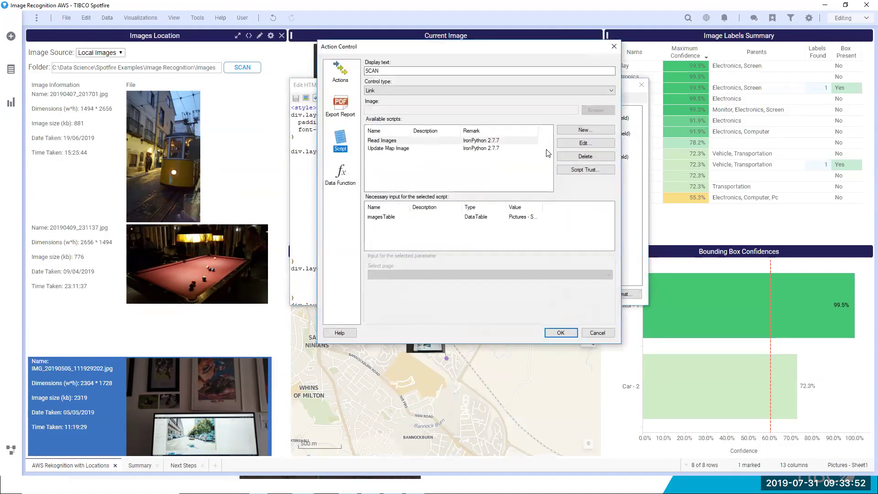
left_click(398, 141)
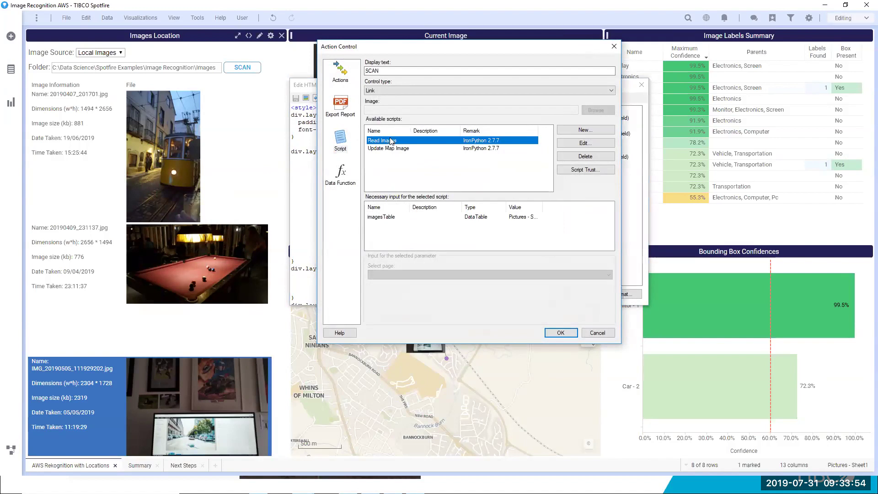
left_click(583, 144)
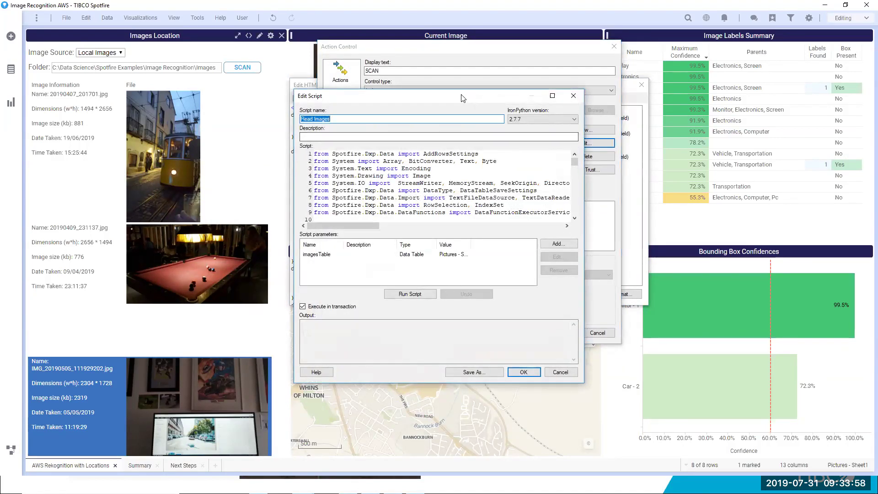
left_click_drag(463, 98, 348, 42)
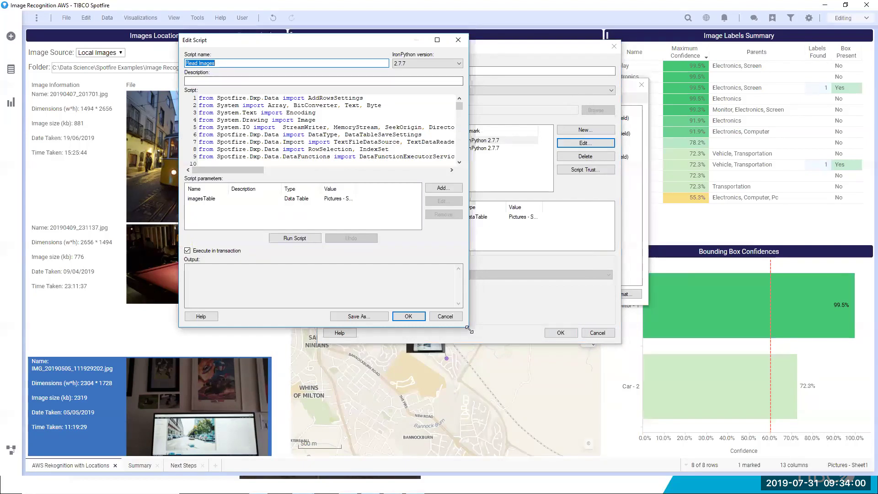
left_click_drag(468, 327, 798, 467)
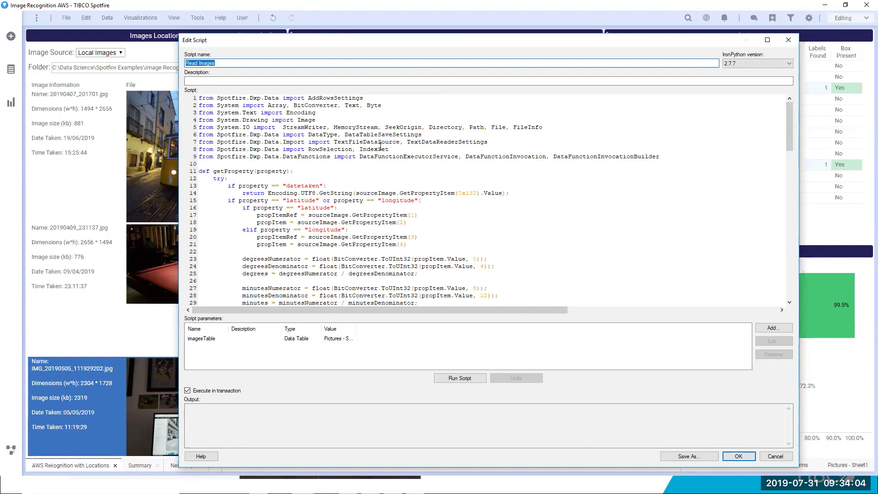
Review the import statements of the Read Images script, highlighting the System imports and the System.IO line
left_click(526, 148)
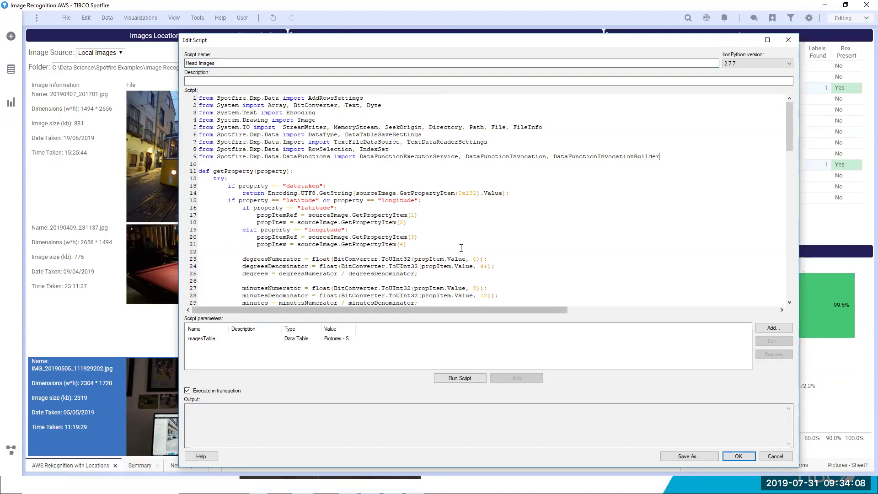
left_click_drag(565, 127, 200, 105)
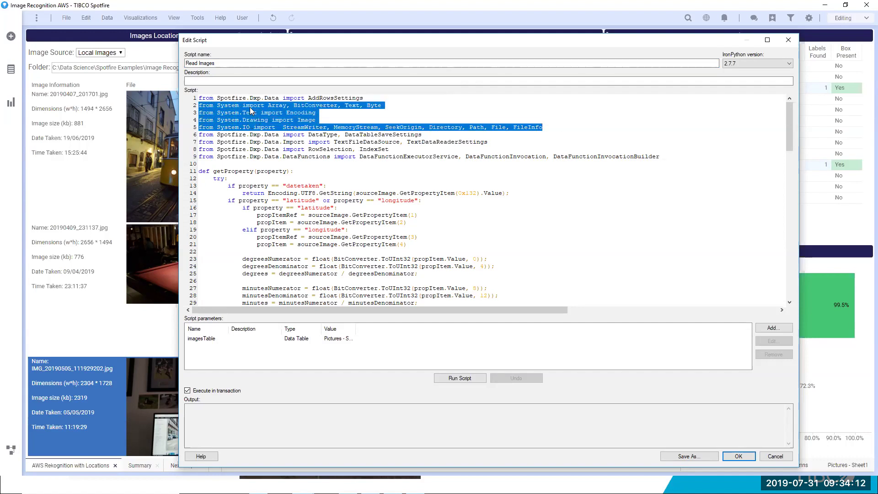
left_click(317, 113)
left_click_drag(550, 129, 190, 132)
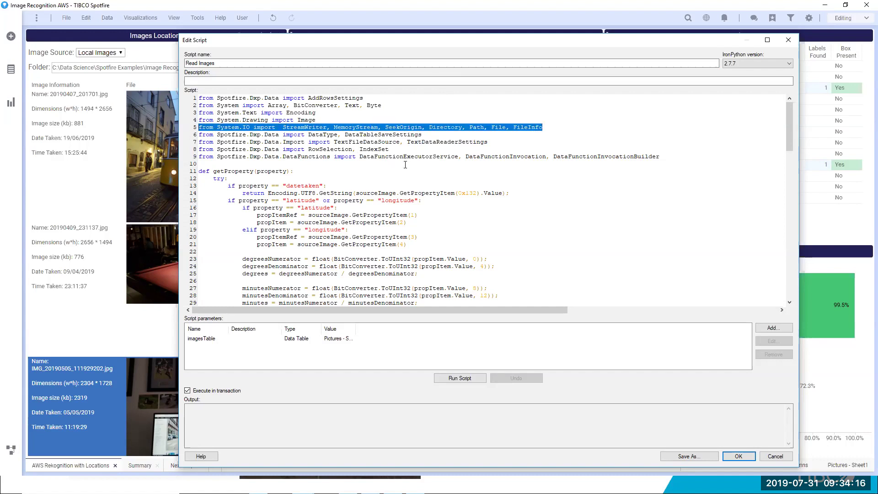
left_click(473, 193)
Examine how the script reads the directory's image files, collects source image, latitude and file size, and adds the rows to the table
scroll(474, 188, "down", 20)
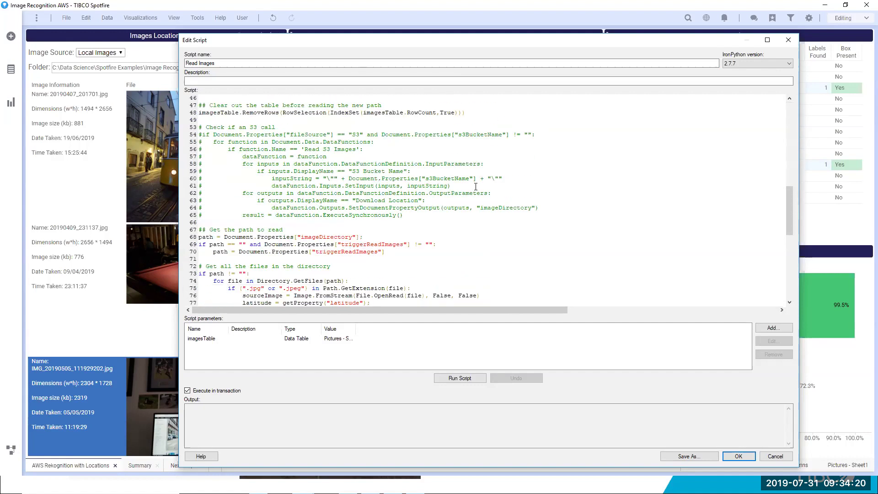
scroll(476, 185, "down", 2)
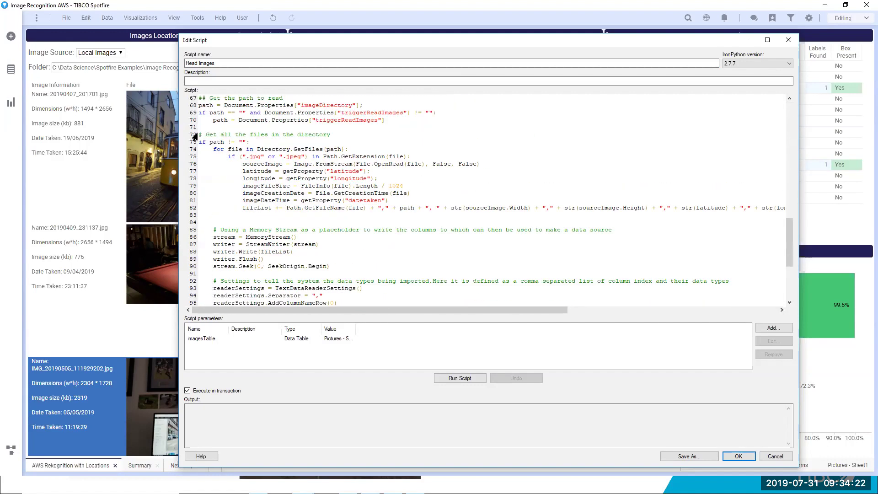
left_click_drag(386, 120, 414, 213)
left_click(214, 143)
left_click(406, 214)
double_click(269, 164)
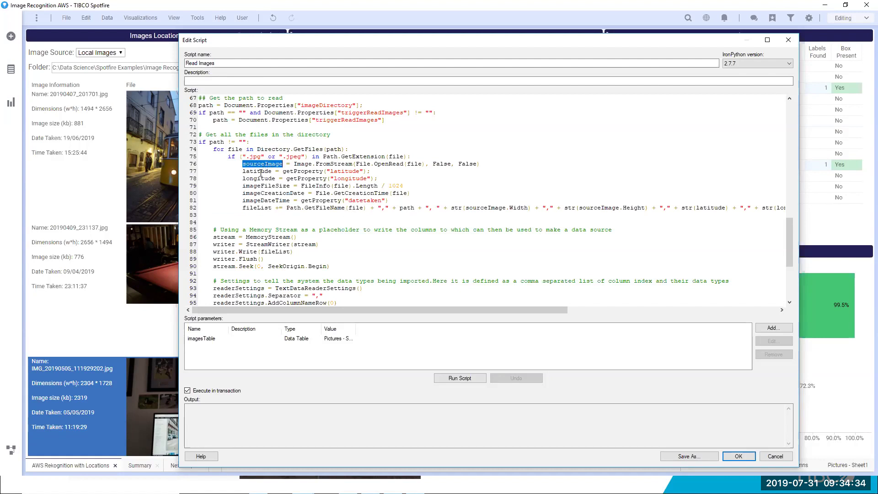
double_click(261, 171)
double_click(270, 186)
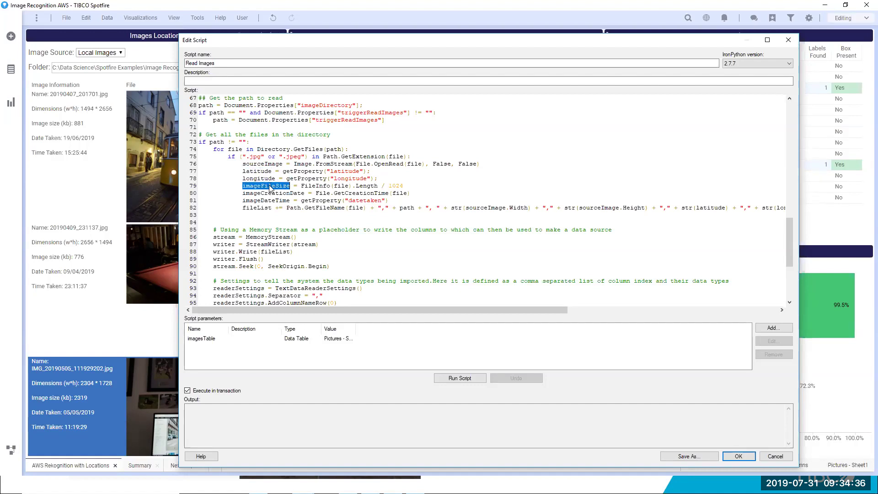
left_click(375, 223)
scroll(376, 223, "down", 6)
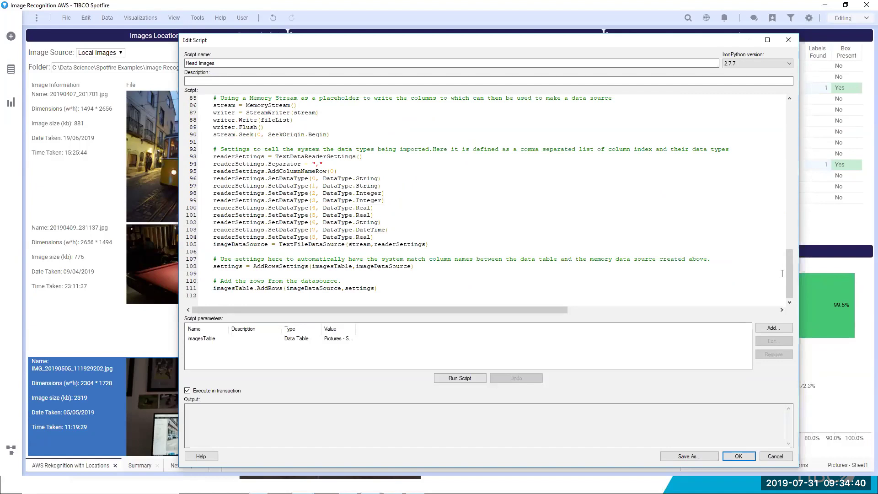
Examine the getProperty function's datetaken and latitude handling, and close the script, action control and HTML dialogs without saving
left_click_drag(788, 271, 755, 132)
scroll(385, 234, "down", 2)
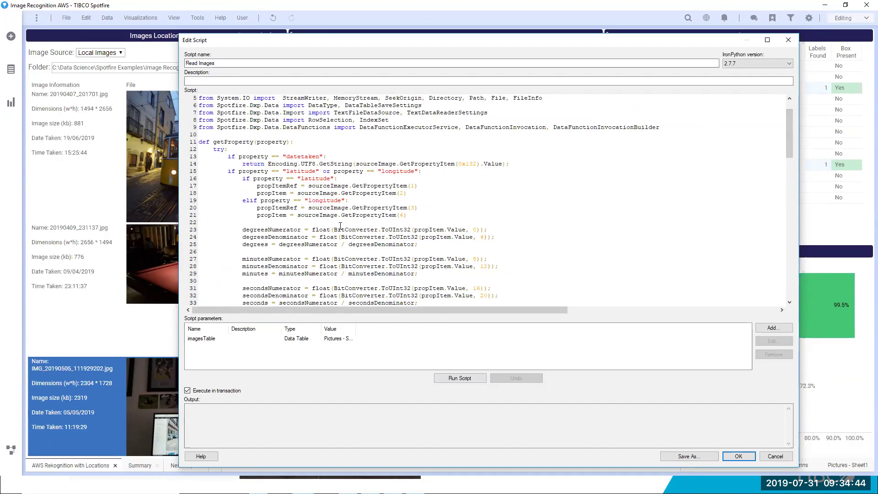
double_click(306, 156)
double_click(304, 171)
left_click(780, 459)
left_click(595, 336)
left_click(640, 87)
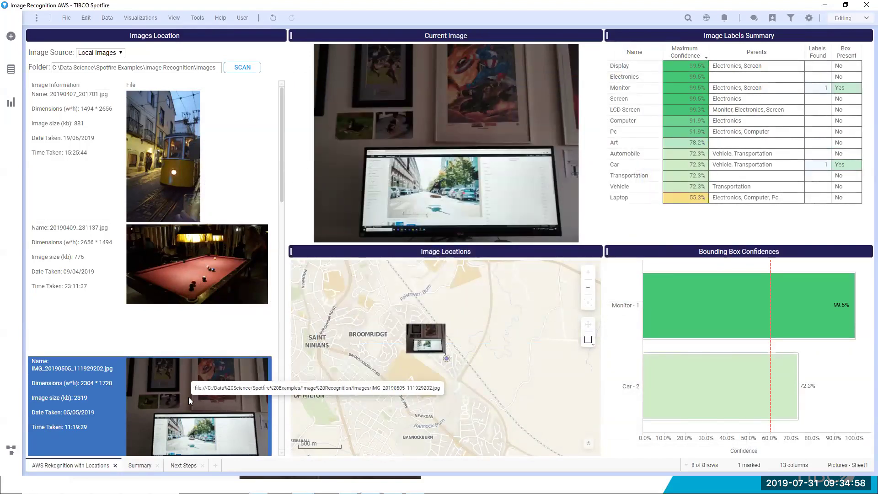
Open the data function properties and widen the Name and Path columns of the function list
left_click(108, 19)
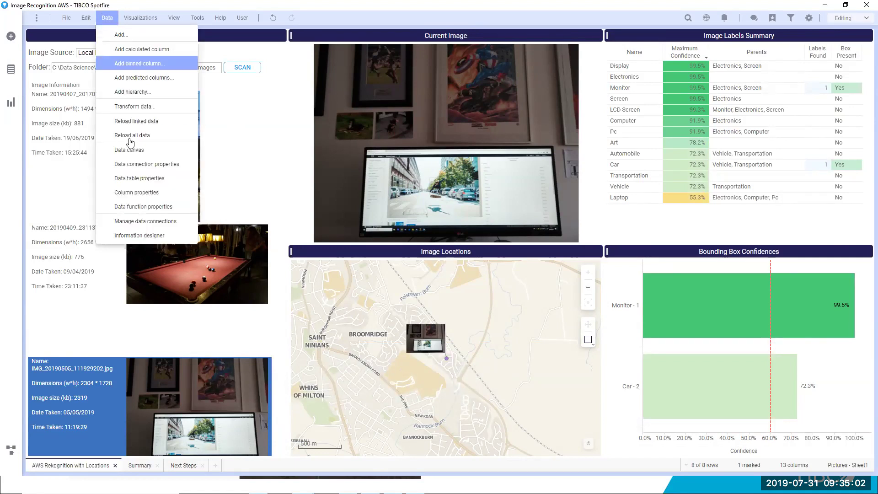
left_click(147, 209)
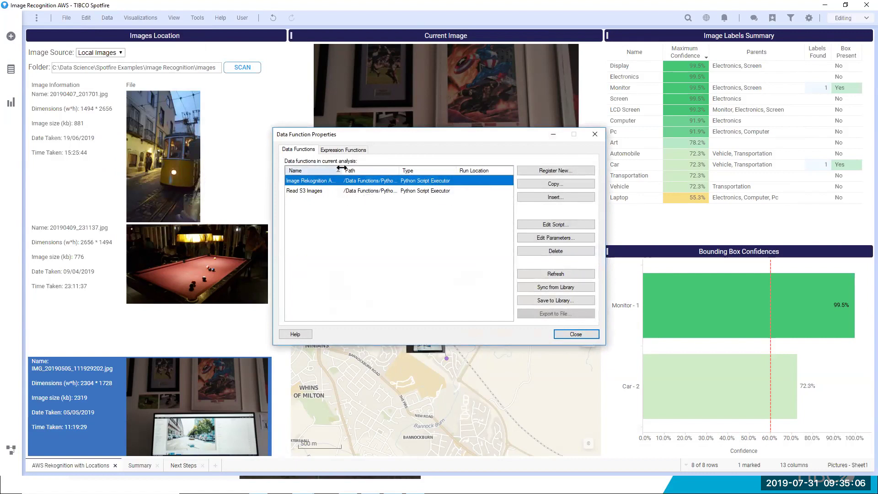
left_click_drag(399, 170, 416, 170)
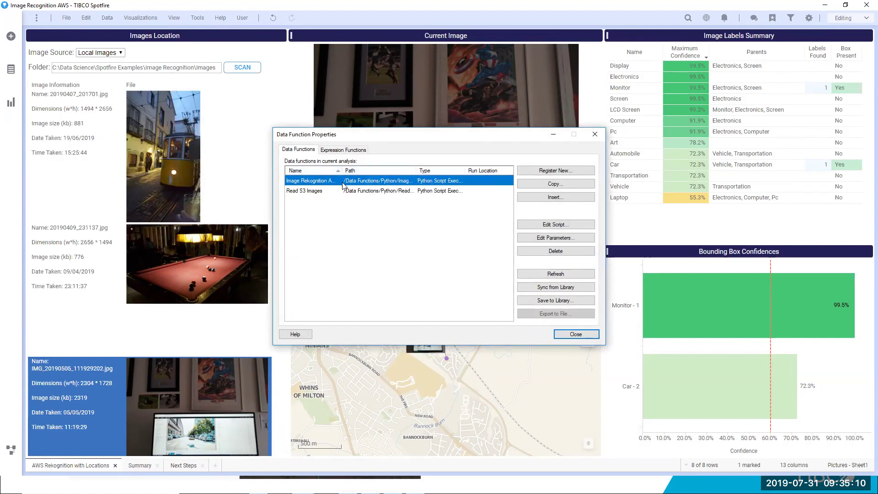
left_click_drag(342, 170, 356, 170)
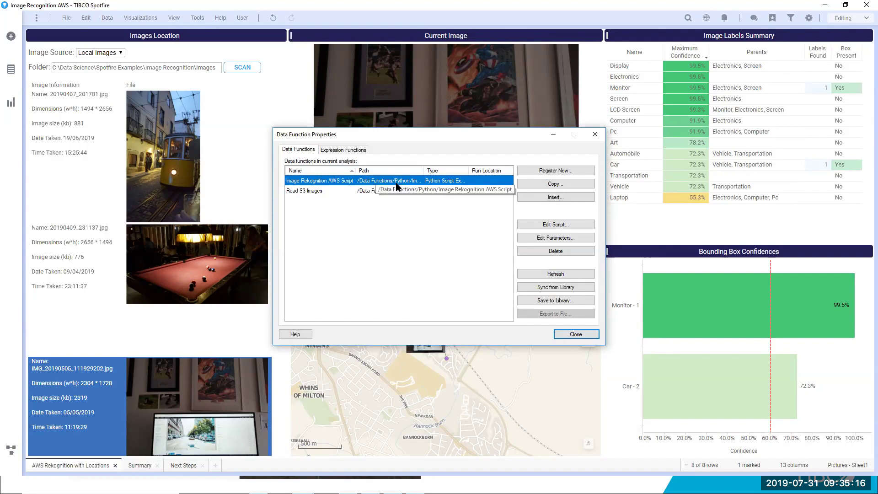
Open the Image Rekognition AWS Script, enlarge its editor window and review the pandas, boto3, os and PIL import lines
left_click(556, 224)
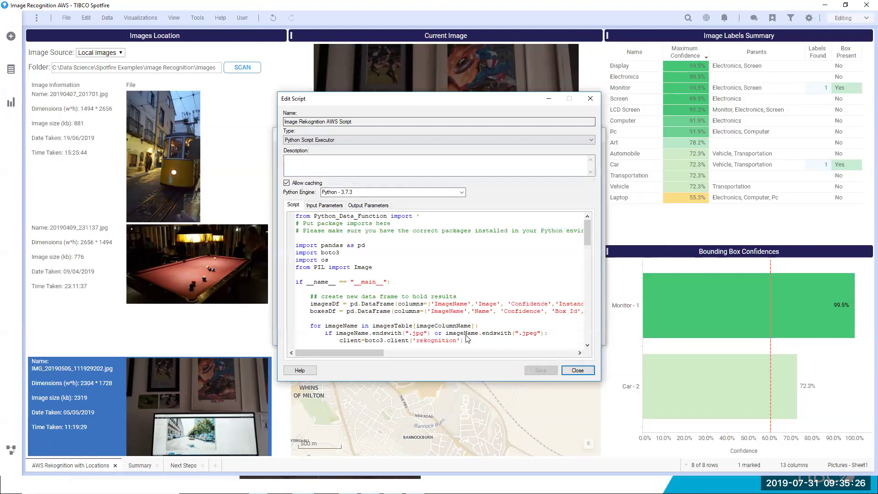
left_click_drag(399, 102, 211, 47)
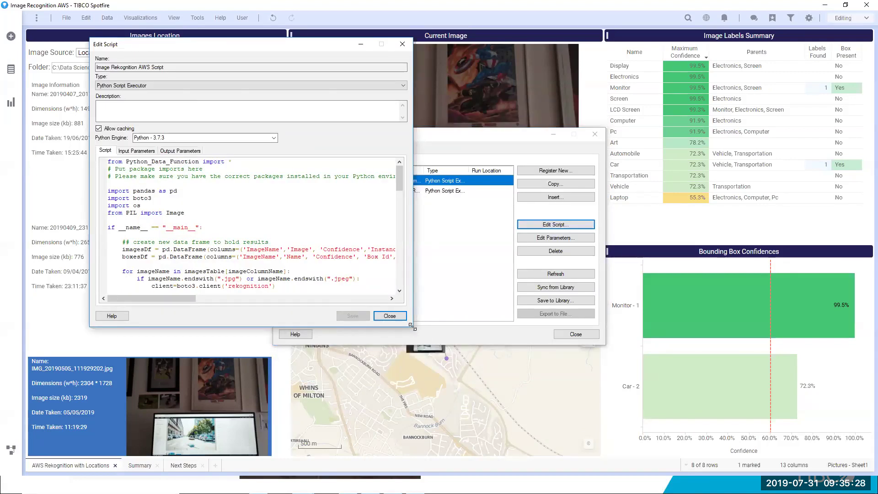
left_click_drag(412, 327, 775, 451)
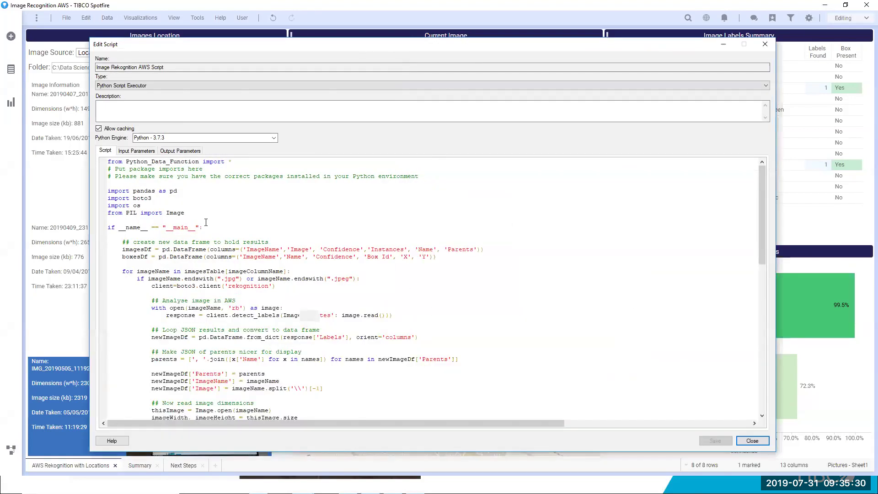
left_click_drag(191, 211, 106, 189)
left_click(149, 198)
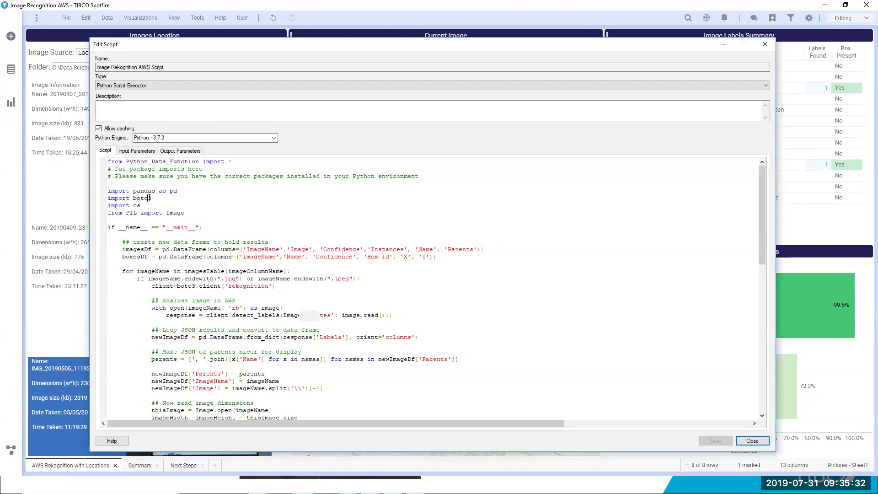
Highlight the boto3 library name in the script's import lines to examine it
double_click(153, 199)
left_click(151, 202)
left_click_drag(152, 200, 133, 198)
left_click(223, 194)
Examine the loop over imagesTable[imageColumnName] and the line that creates the boto3 'rekognition' client
scroll(257, 183, "down", 2)
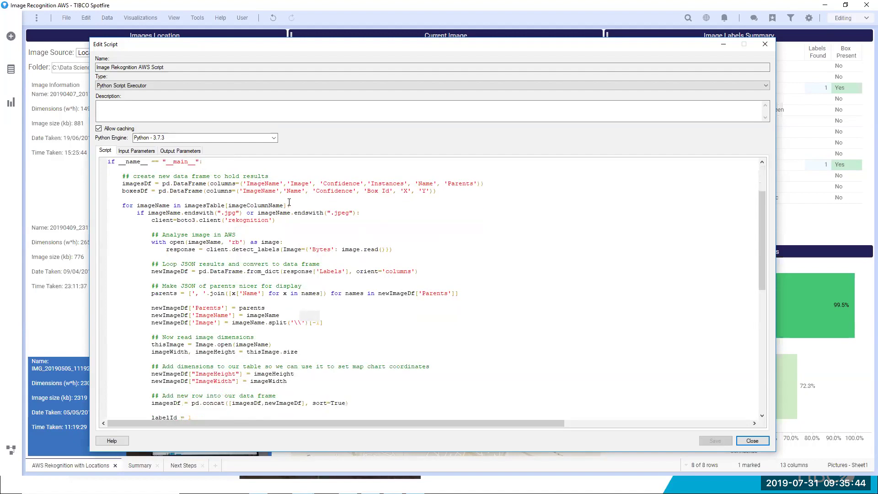
left_click_drag(299, 228, 122, 227)
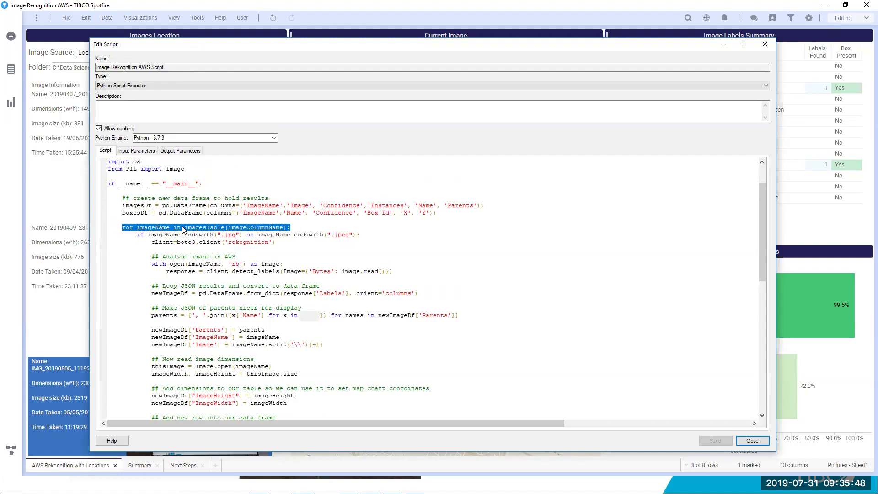
left_click(269, 243)
left_click_drag(276, 242, 151, 243)
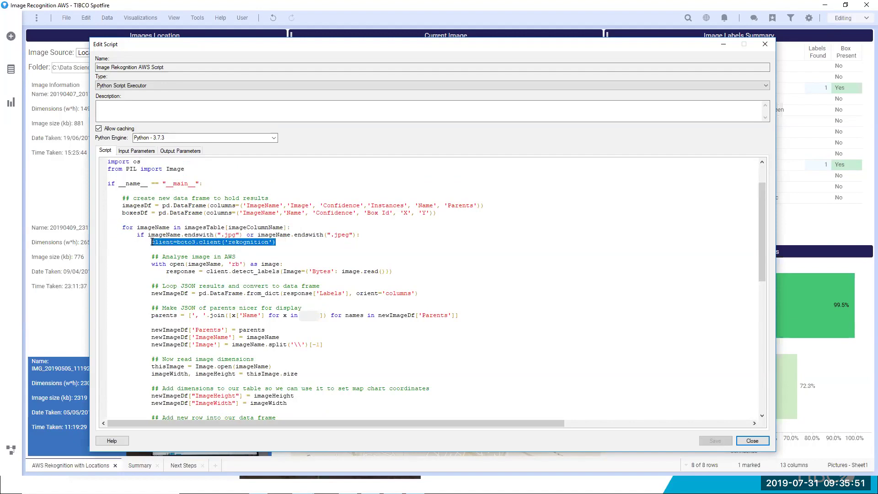
double_click(240, 242)
left_click(286, 243)
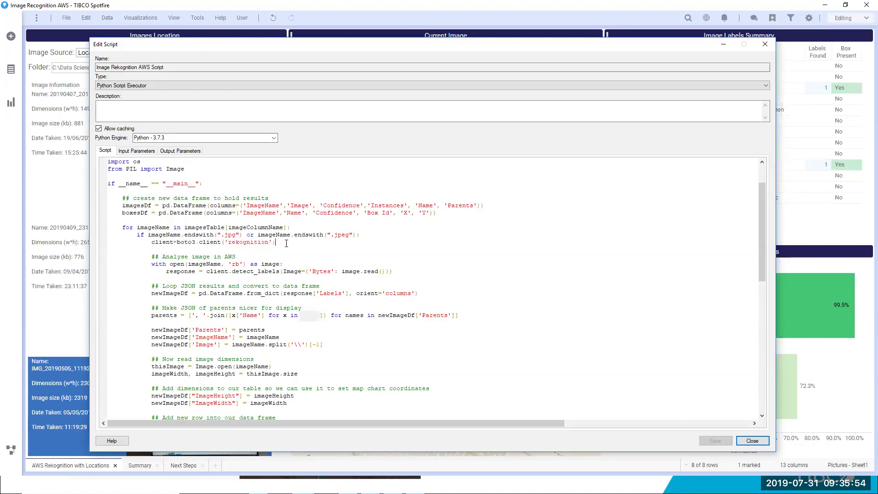
Examine the "Analyse image in AWS" block, its detect_labels call and the image loop that leads to it
scroll(396, 249, "down", 1)
left_click_drag(396, 249, 109, 235)
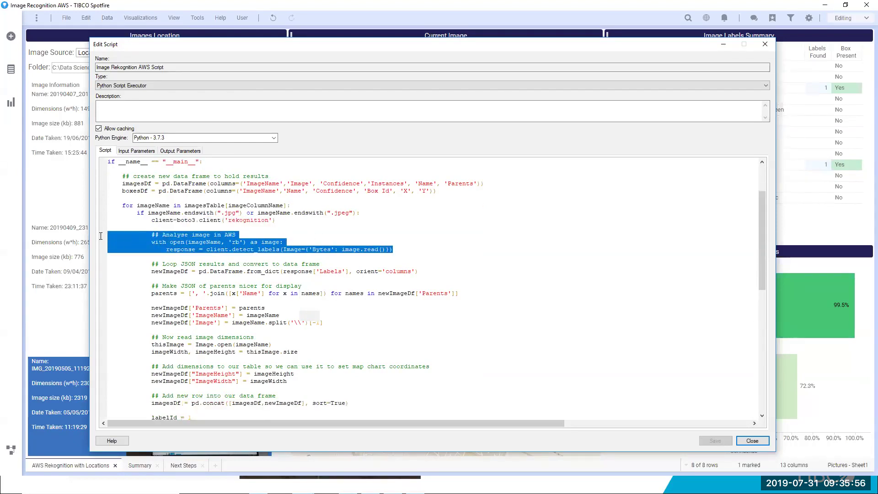
left_click(236, 257)
double_click(248, 250)
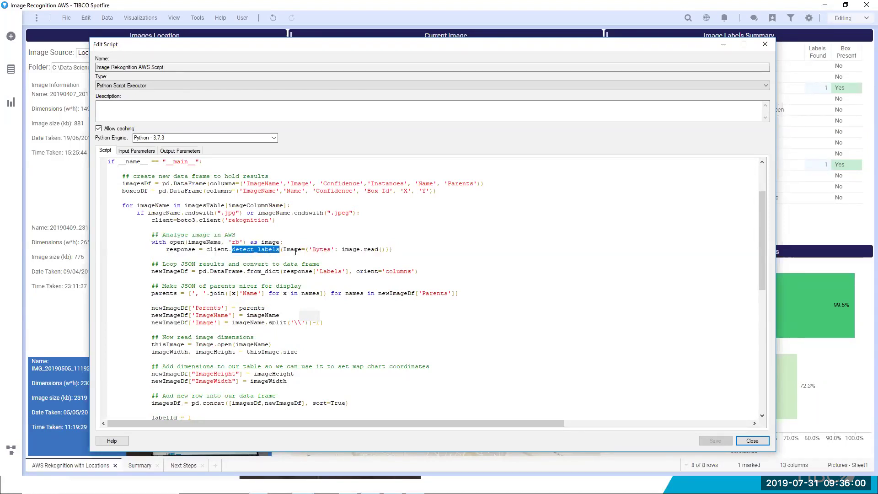
left_click_drag(386, 250, 84, 202)
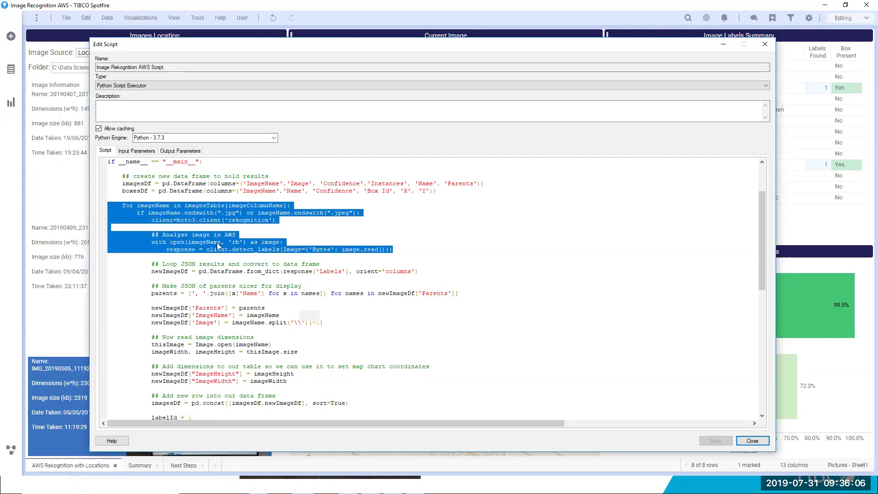
left_click(304, 239)
Examine the code that converts the JSON results to a data frame, formats the parents and adds the image dimensions
scroll(303, 241, "down", 2)
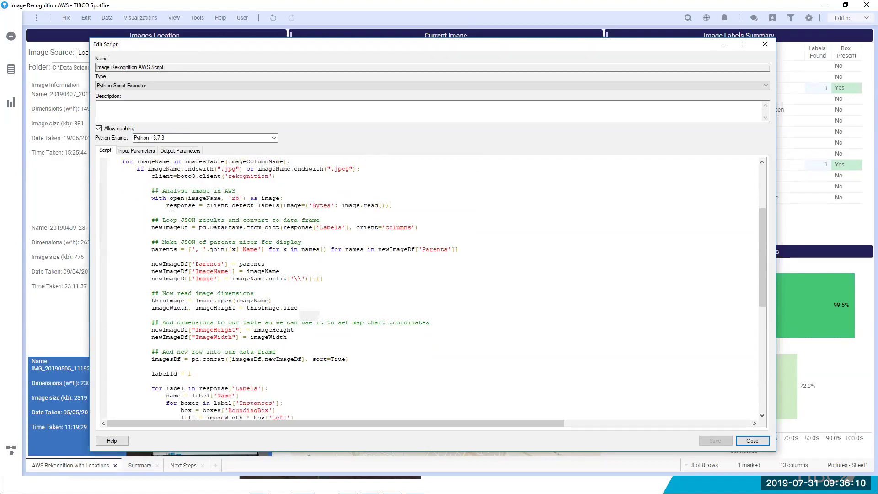
left_click_drag(152, 220, 416, 346)
left_click(416, 347)
scroll(369, 259, "down", 12)
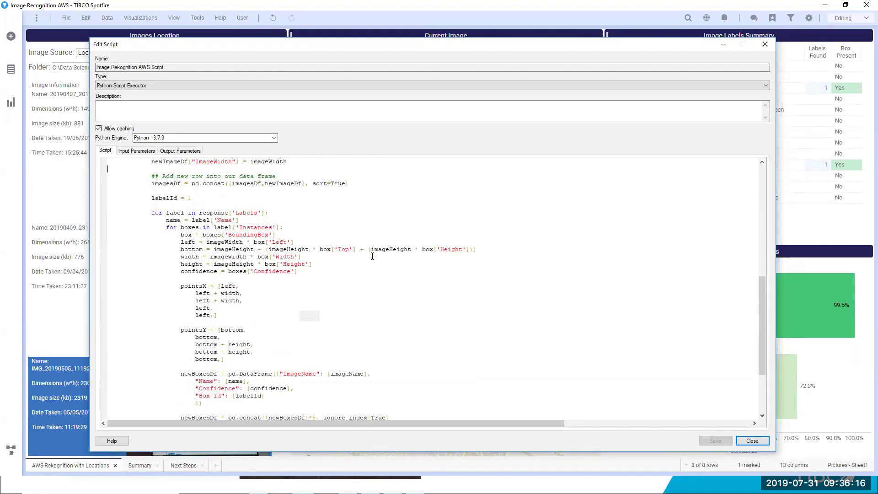
Examine the bounding box code with its pointsX and pointsY lists, and close the script and data function properties
scroll(372, 256, "up", 2)
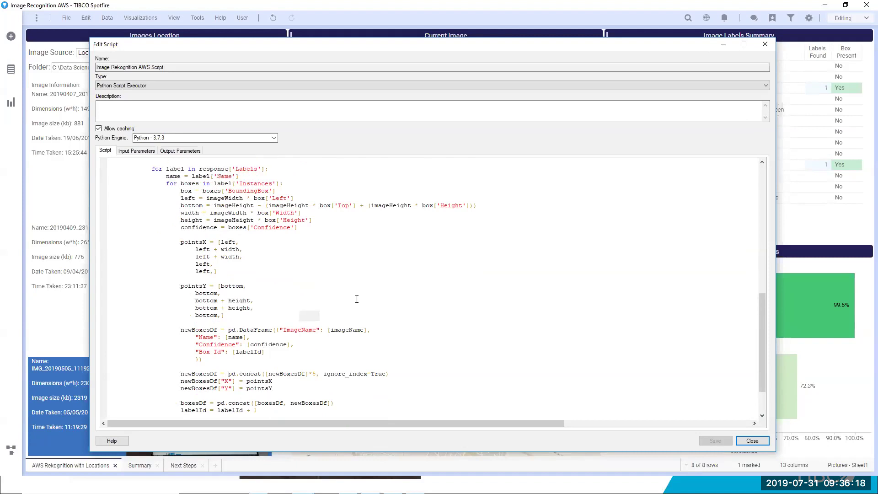
scroll(357, 299, "up", 1)
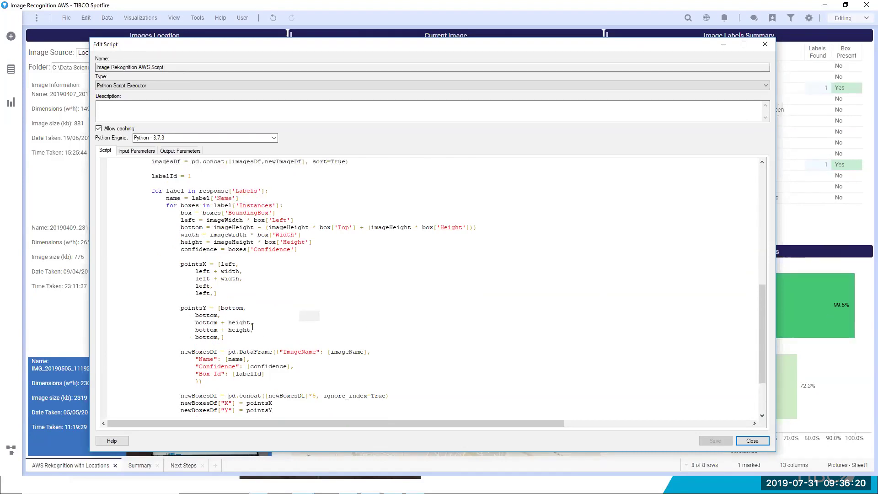
left_click_drag(193, 379, 260, 280)
left_click(260, 280)
scroll(505, 262, "down", 3)
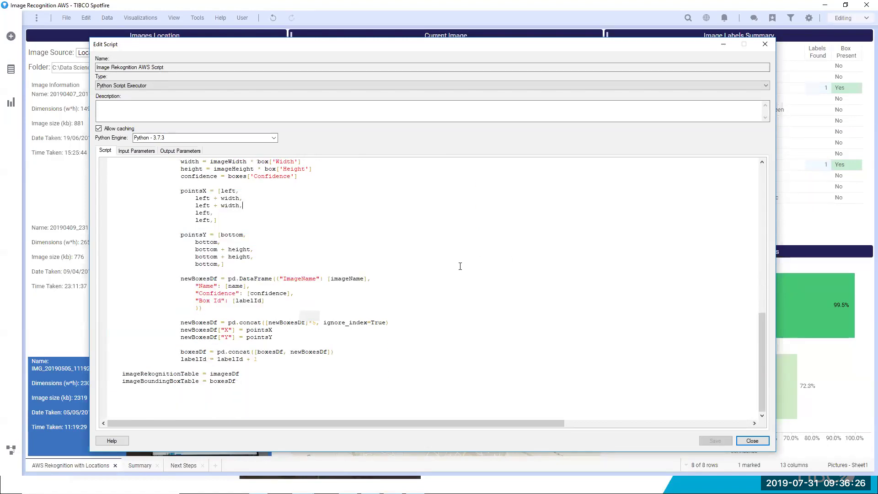
scroll(353, 332, "up", 5)
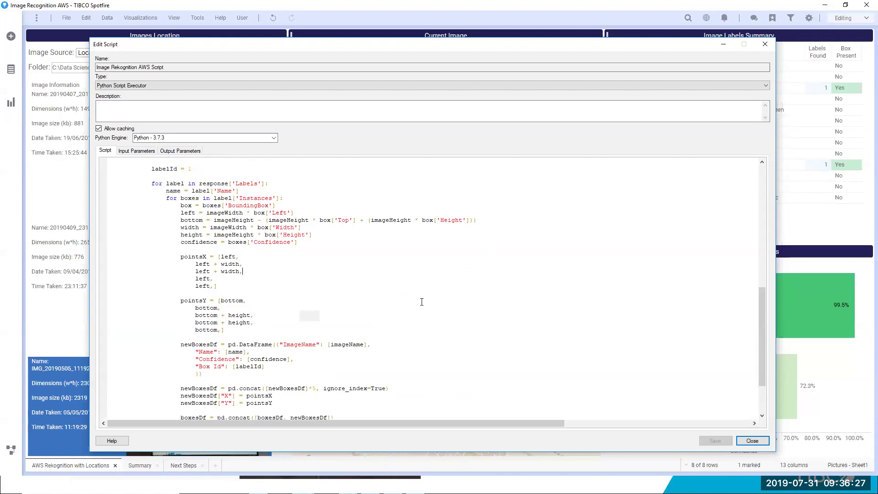
left_click(750, 441)
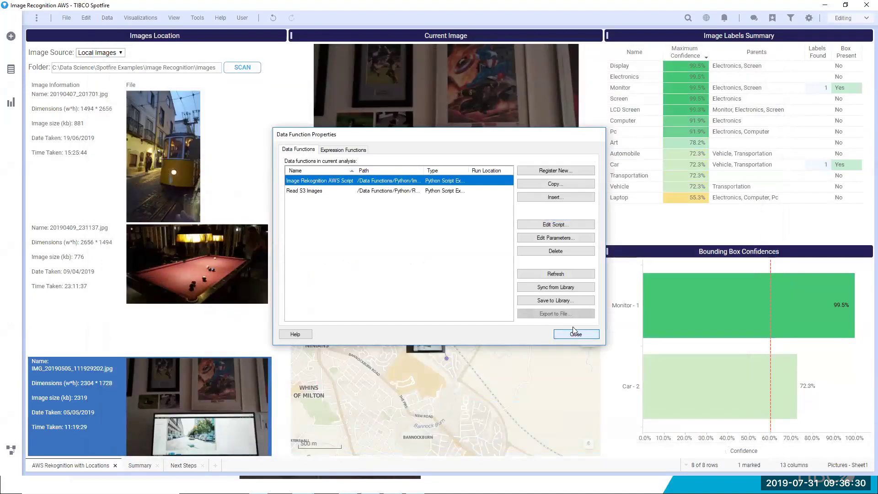
left_click(577, 334)
Mark the Monitor and Car rows in the labels summary to view their bounding boxes, and clear the marking
left_click(809, 88)
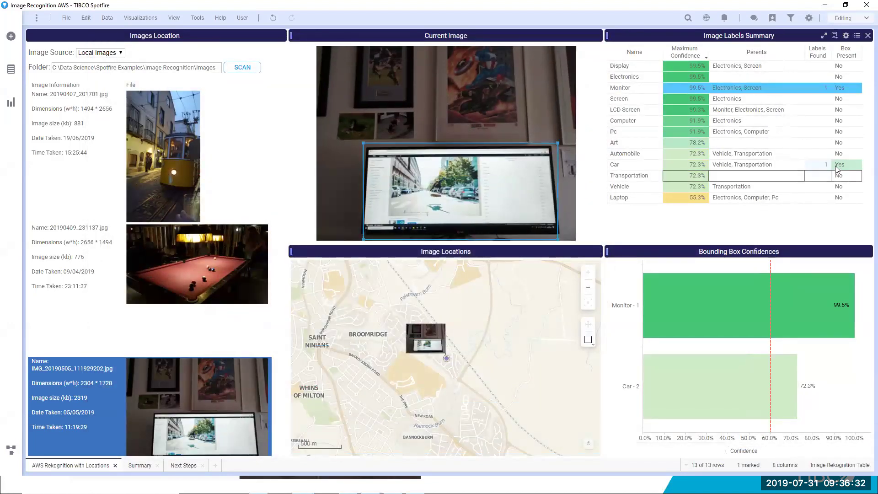
left_click(839, 165, "ctrl")
left_click(831, 90, "ctrl")
left_click(832, 90)
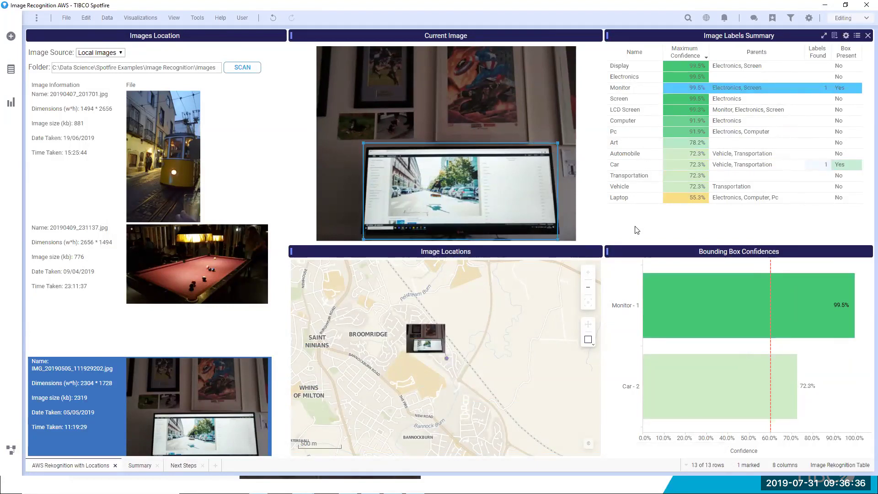
left_click(595, 212)
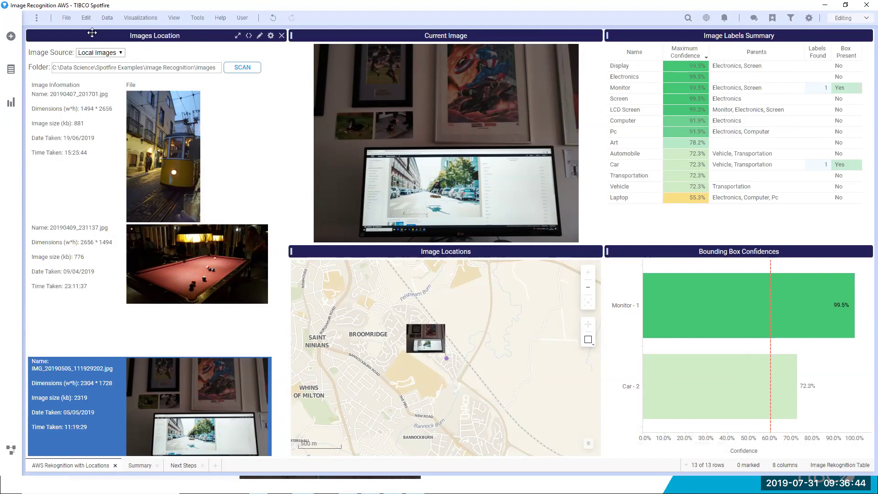
left_click(66, 17)
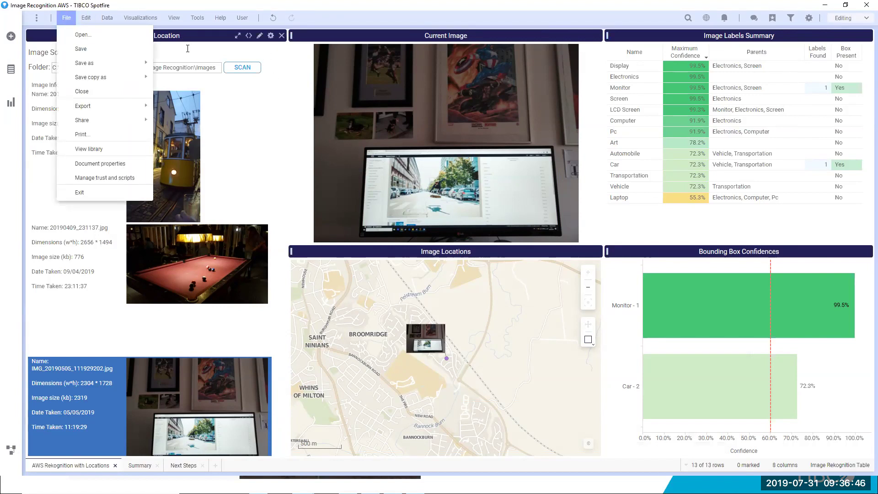
left_click(188, 49)
left_click(67, 17)
left_click(191, 50)
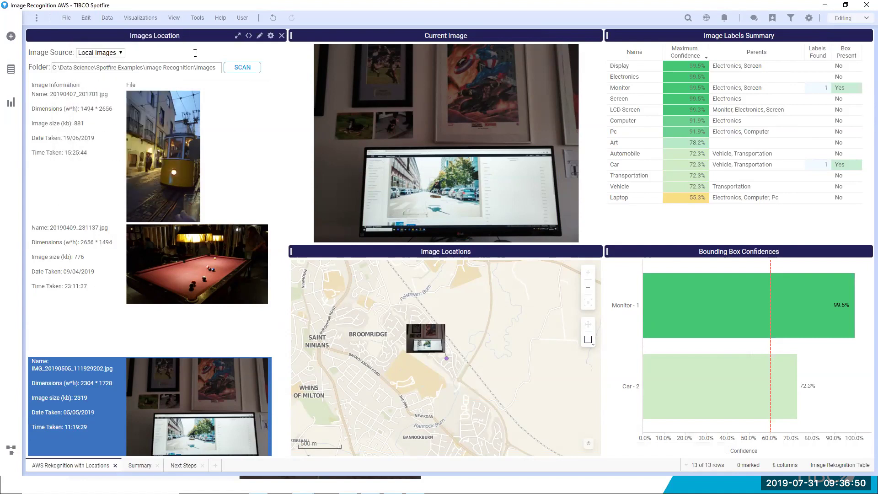
left_click(118, 53)
Reopen the Image Recognition AWS analysis from the recent analyses, discarding the current changes
left_click(67, 18)
left_click(128, 46)
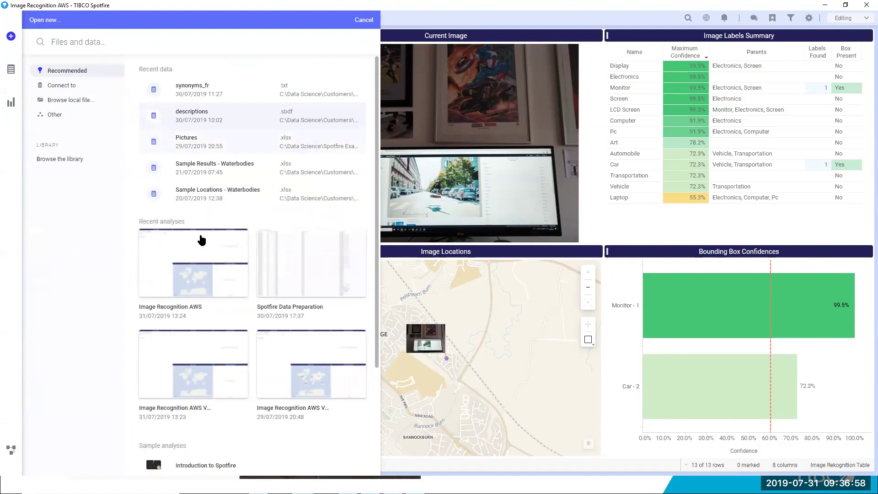
left_click(191, 258)
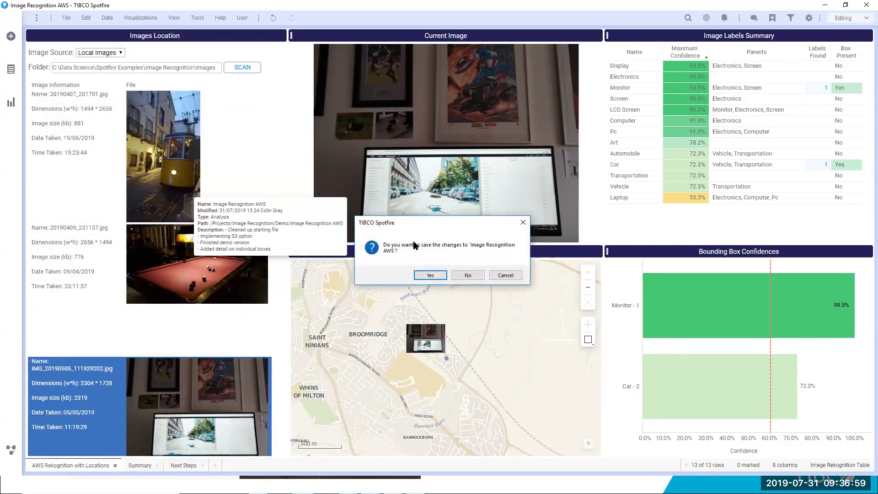
left_click(467, 274)
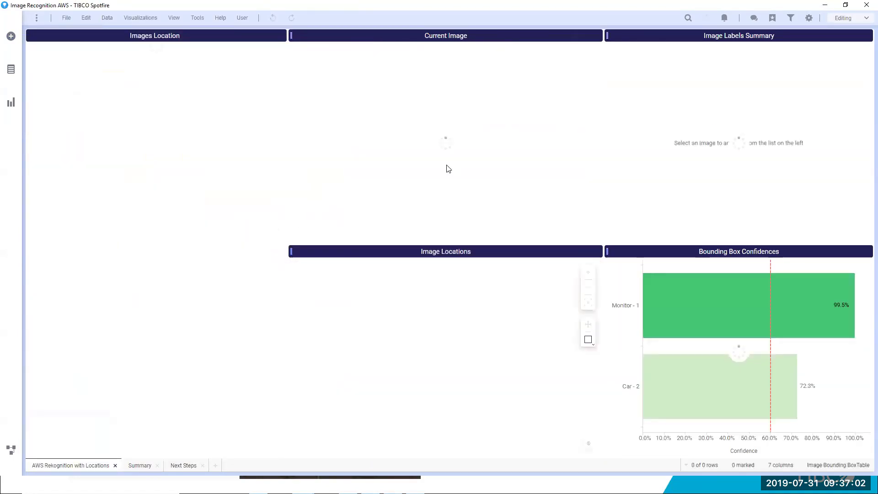
Set the image source to AWS S3 and read the images from the bucket spotfire-demo-images
left_click(114, 53)
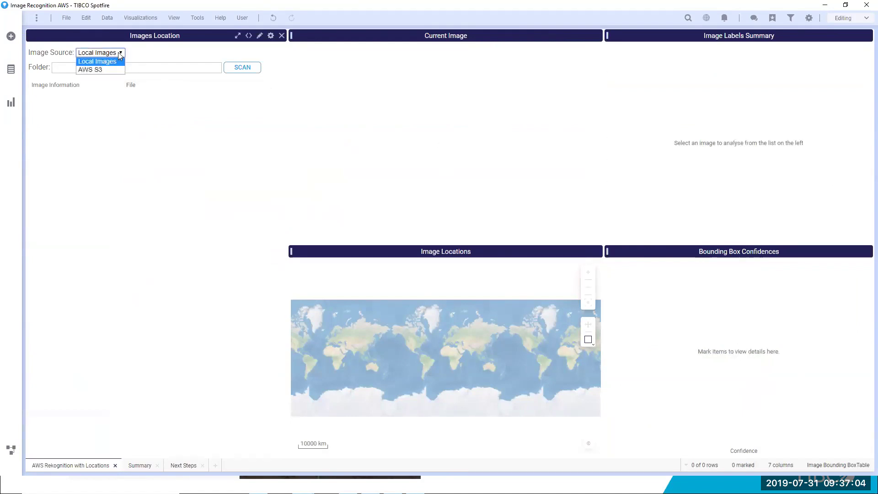
left_click(108, 69)
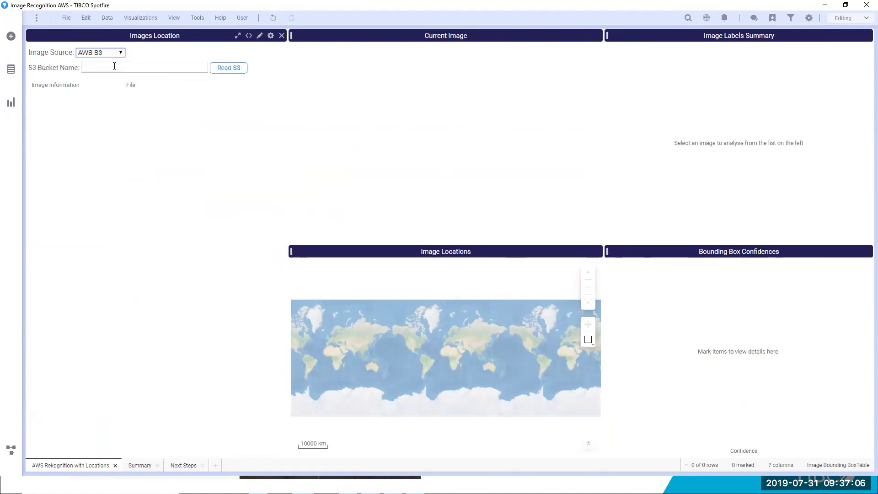
left_click(115, 65)
type("spotfire")
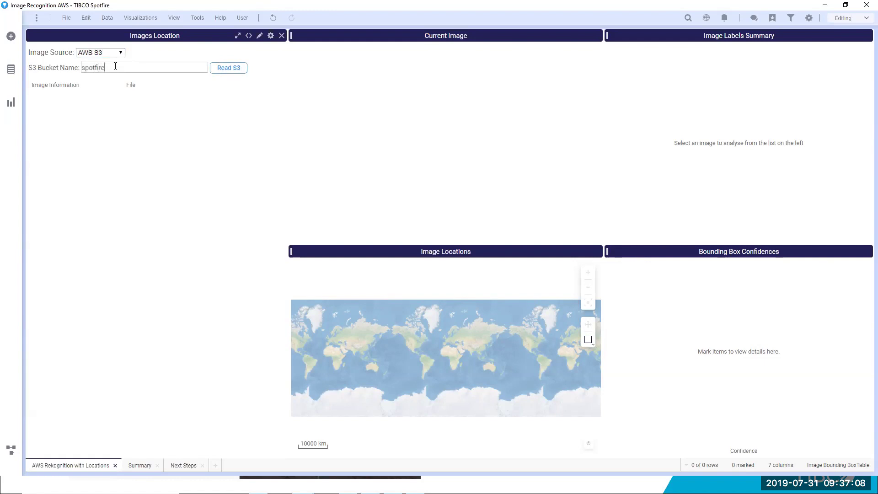
type("-demo-images")
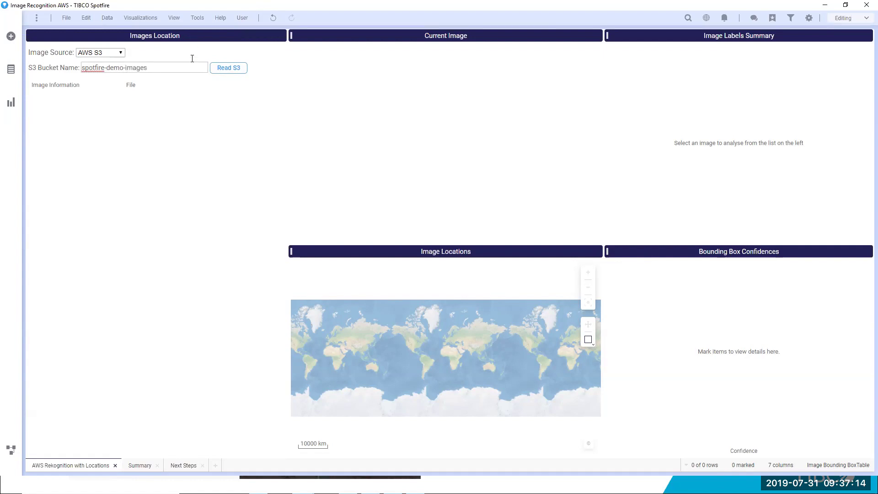
left_click(232, 72)
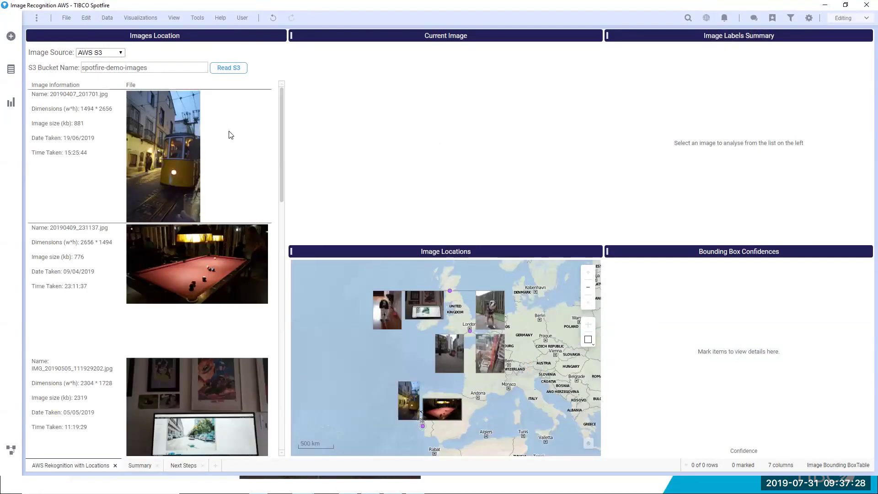
Analyse the pool table image 20190409_231137.jpg and mark the Person label to display its bounding boxes
left_click(211, 269)
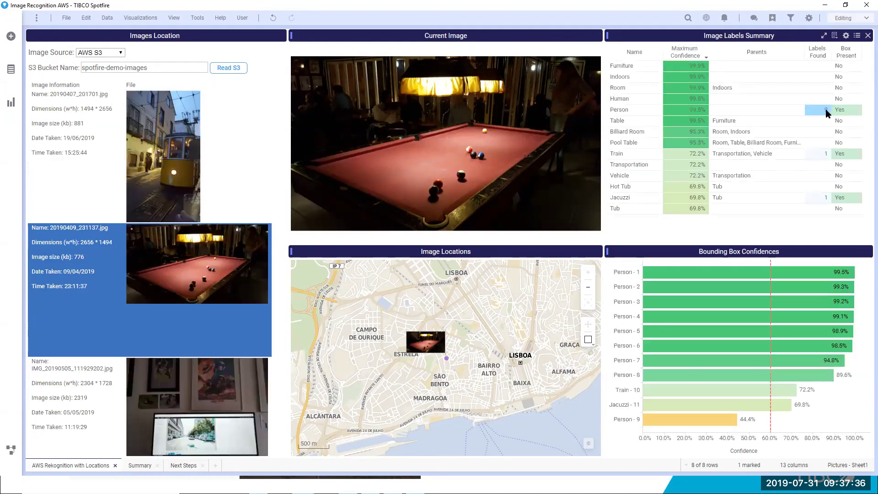
left_click(828, 110)
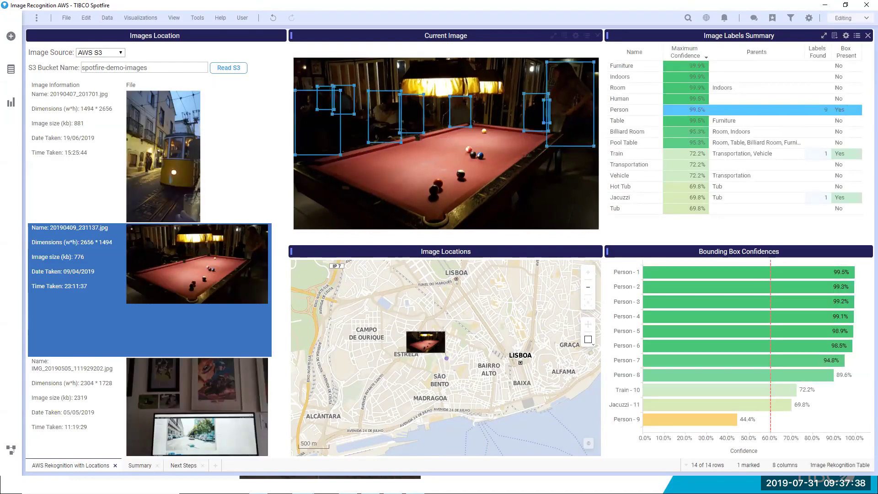